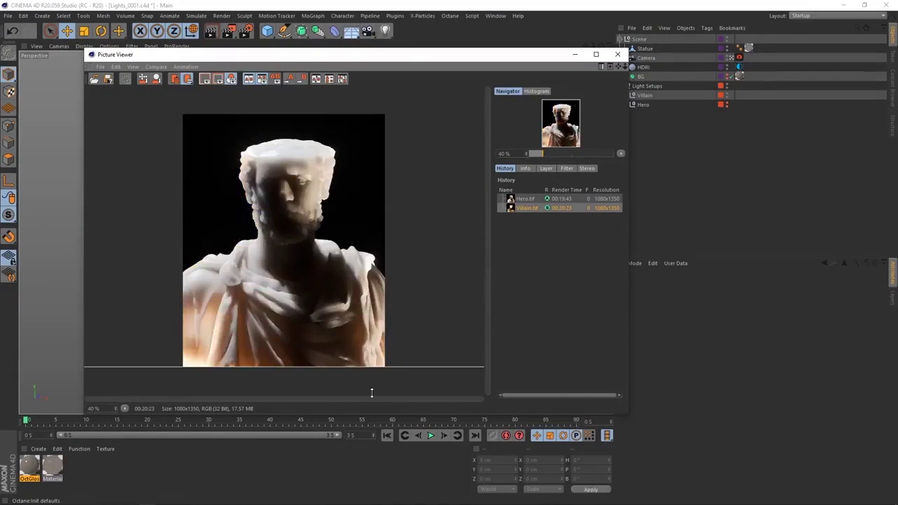
Wipe the Picture Viewer A/B split line between the Hero.tif and Villain.tif renders.
{"action": "left_click_drag", "start_coordinate": [374, 409], "coordinate": [402, 206]}
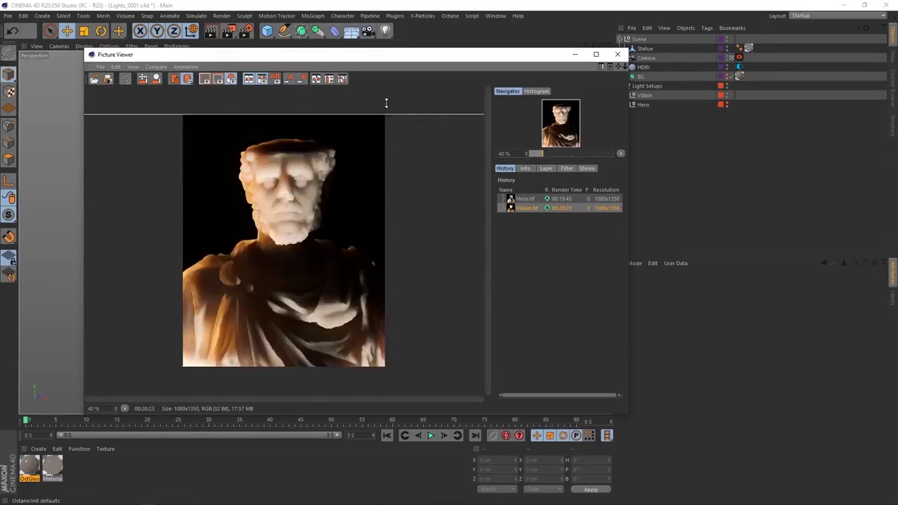
{"action": "mouse_move", "coordinate": [386, 103]}
{"action": "left_mouse_down"}
{"action": "mouse_move", "coordinate": [437, 121]}
{"action": "mouse_move", "coordinate": [390, 405]}
{"action": "left_mouse_up"}
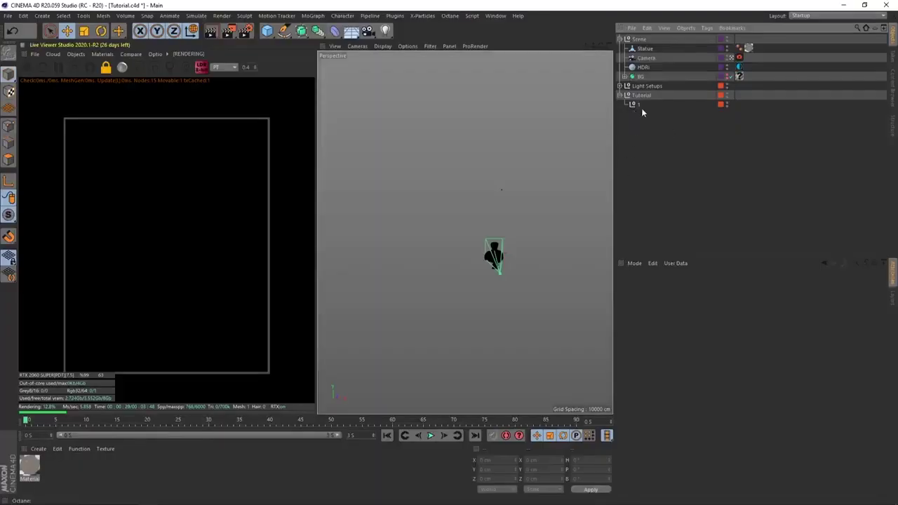
Add an Octane area light and reframe the view around the statue and light.
{"action": "left_click", "coordinate": [76, 54]}
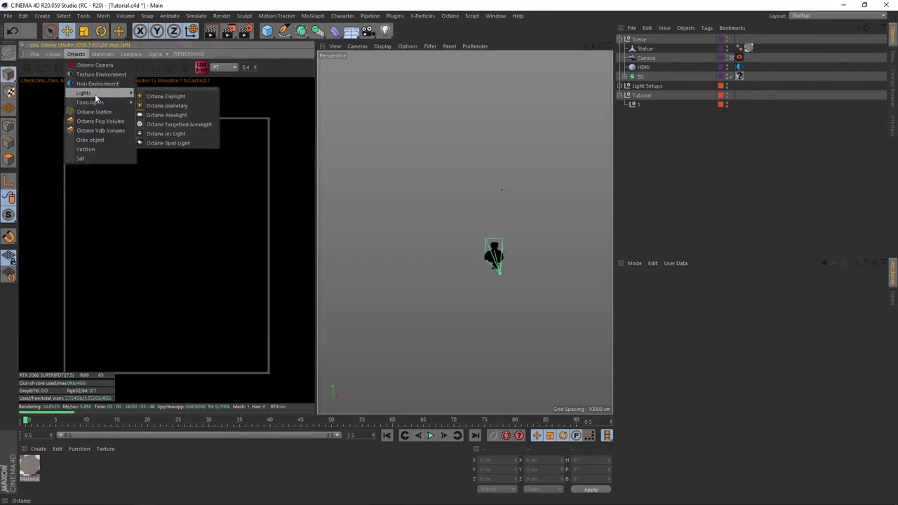
{"action": "left_click", "coordinate": [168, 115]}
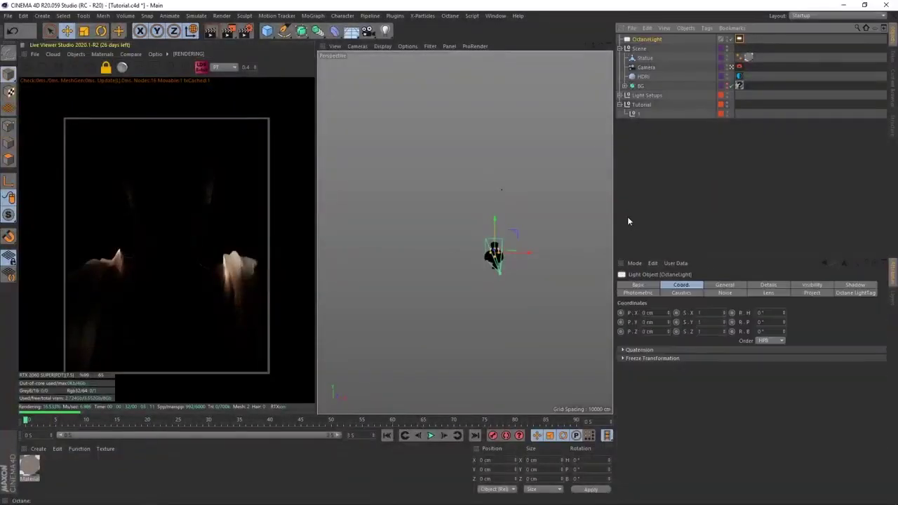
{"action": "left_click_drag", "start_coordinate": [495, 258], "coordinate": [439, 259], "text": "alt"}
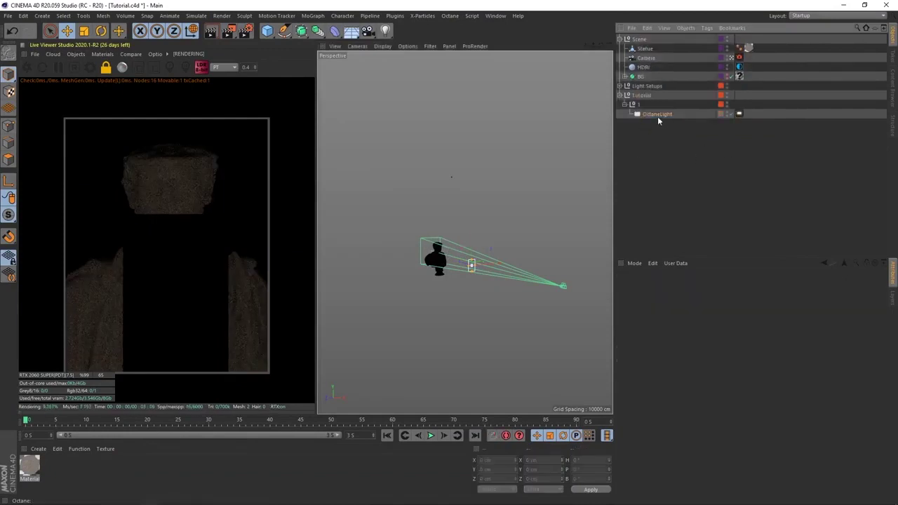
Rename the area light '1', set its power to 10000, and start adding a Target tag.
{"action": "double_click", "coordinate": [657, 114]}
{"action": "type", "text": "1"}
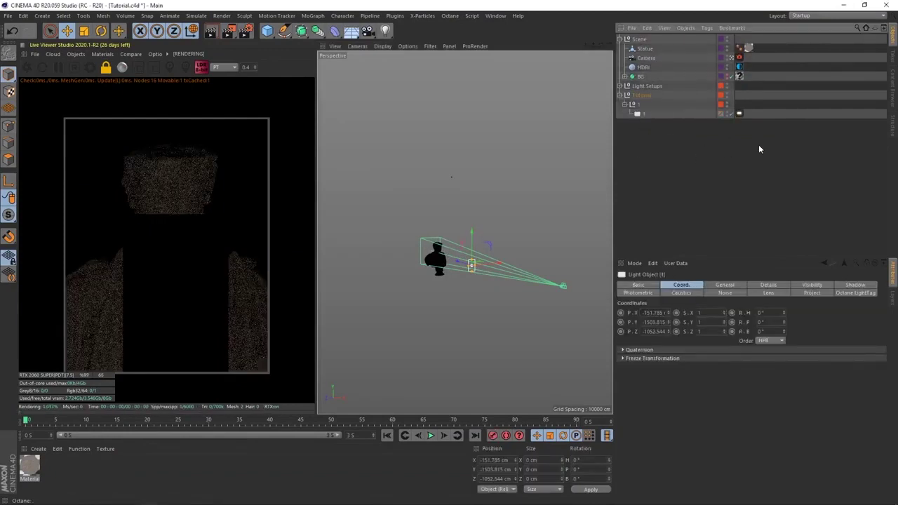
{"action": "left_click", "coordinate": [739, 113]}
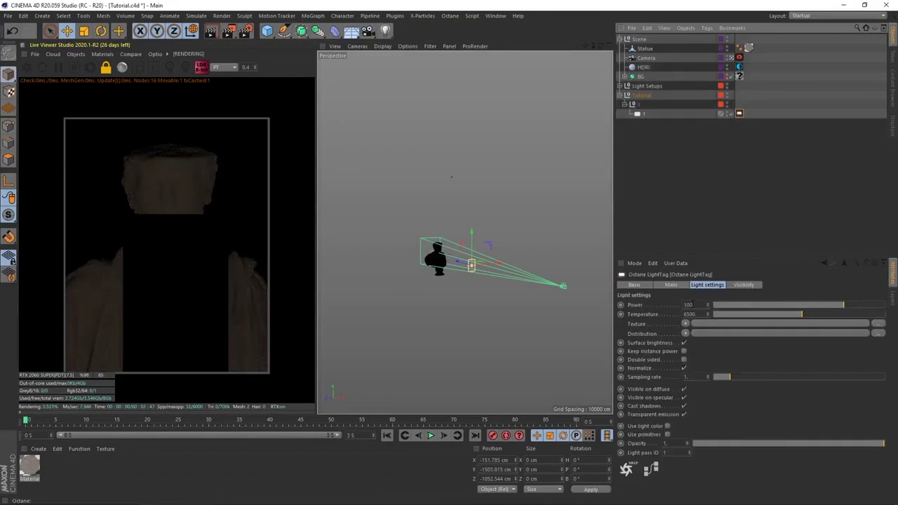
{"action": "type", "text": "0000"}
{"action": "key", "text": "Return"}
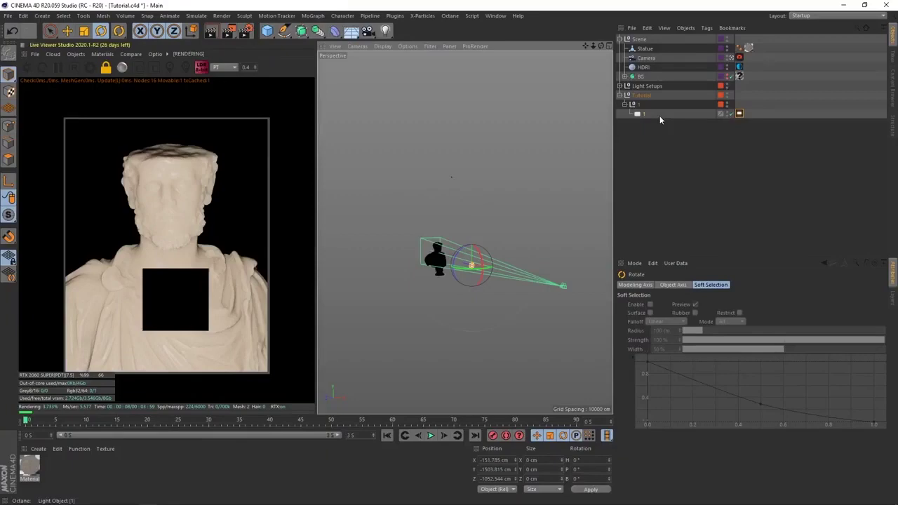
{"action": "right_click", "coordinate": [642, 116]}
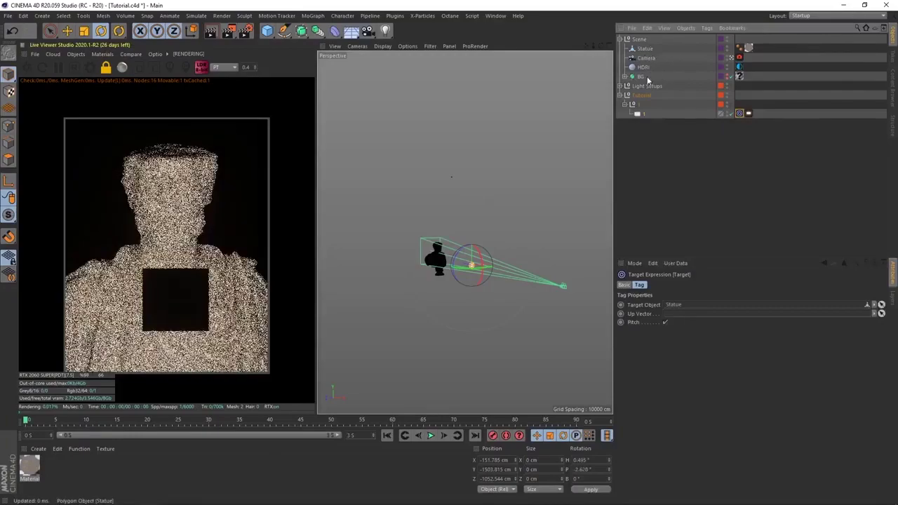
Move light 1 high and behind the statue for a rim light, then duplicate it.
{"action": "left_click", "coordinate": [640, 114]}
{"action": "key", "text": "e"}
{"action": "left_click_drag", "start_coordinate": [537, 230], "coordinate": [528, 147]}
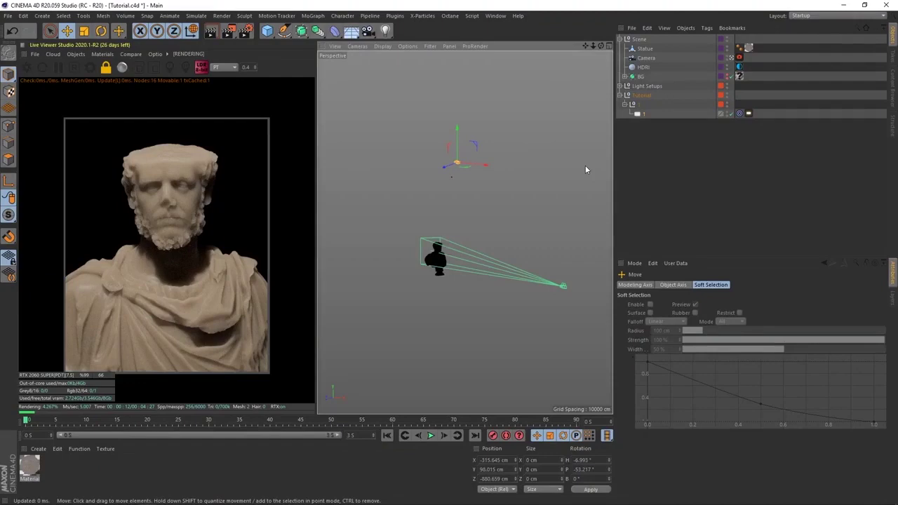
{"action": "left_click_drag", "start_coordinate": [574, 149], "coordinate": [472, 250]}
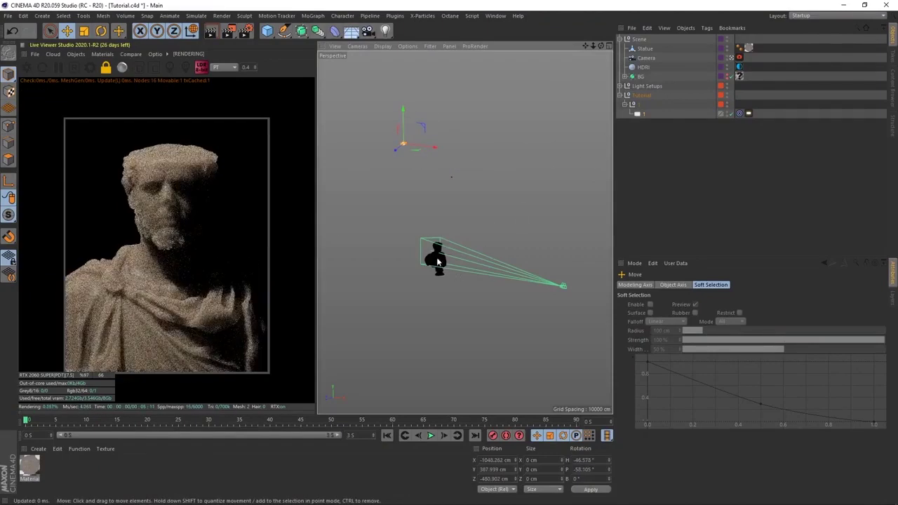
{"action": "left_click_drag", "start_coordinate": [469, 182], "coordinate": [477, 181]}
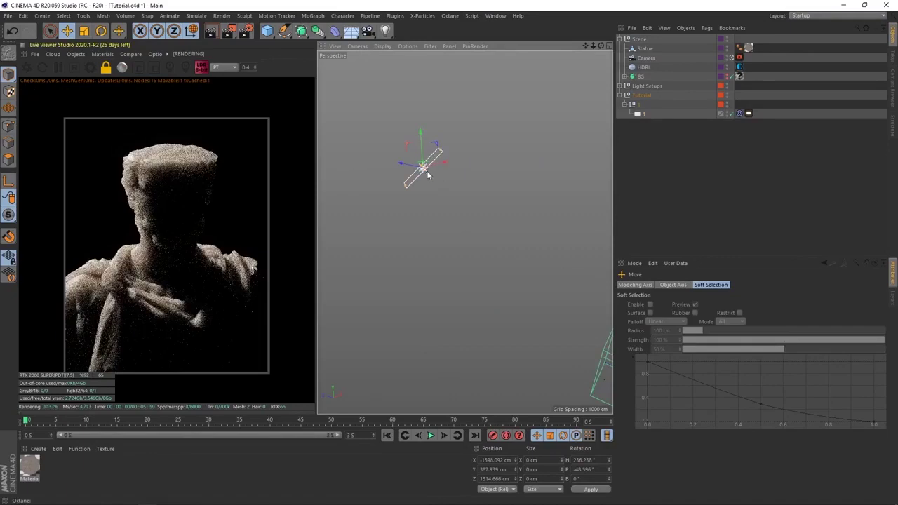
{"action": "left_click_drag", "start_coordinate": [428, 175], "coordinate": [426, 173]}
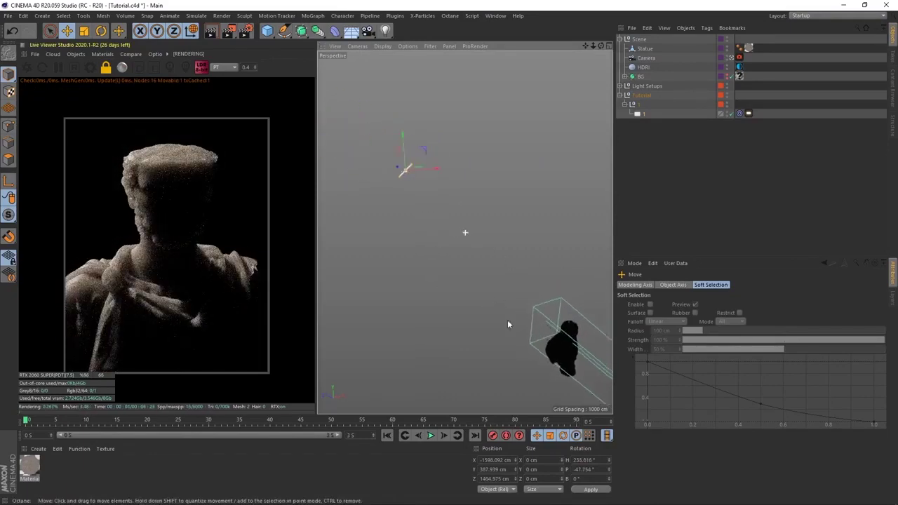
{"action": "mouse_move", "coordinate": [438, 193]}
{"action": "left_mouse_down"}
{"action": "mouse_move", "coordinate": [426, 188]}
{"action": "mouse_move", "coordinate": [559, 341]}
{"action": "left_mouse_up"}
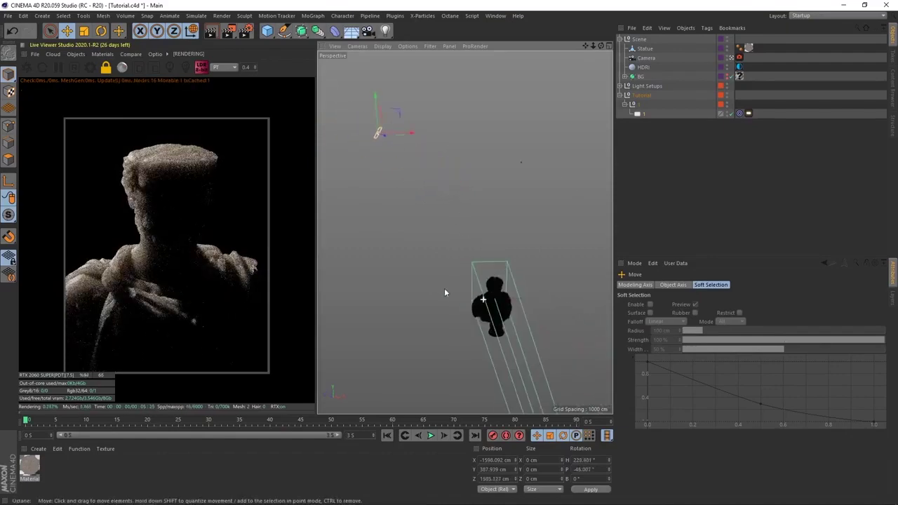
{"action": "left_click_drag", "start_coordinate": [444, 293], "coordinate": [440, 287], "text": "alt"}
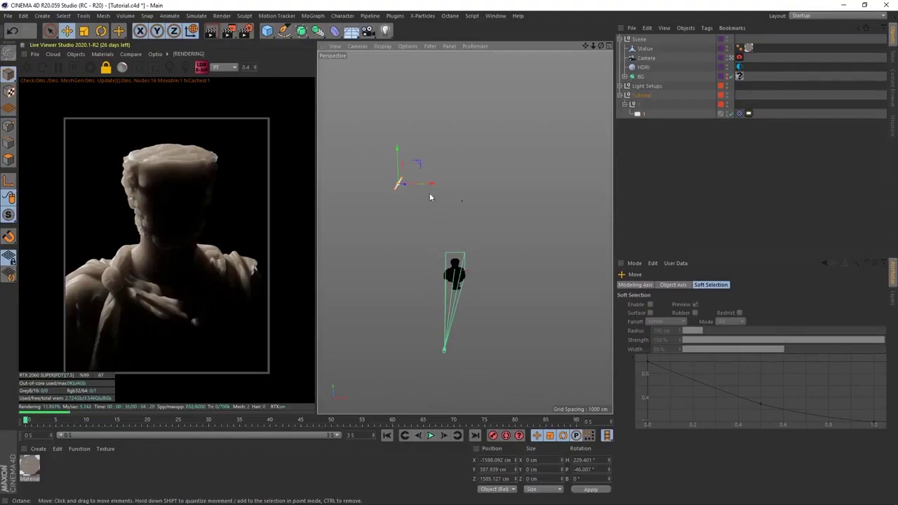
{"action": "mouse_move", "coordinate": [428, 184]}
{"action": "left_mouse_down", "text": "ctrl"}
{"action": "mouse_move", "coordinate": [528, 186]}
{"action": "mouse_move", "coordinate": [495, 290]}
{"action": "mouse_move", "coordinate": [503, 319]}
{"action": "mouse_move", "coordinate": [490, 307]}
{"action": "left_mouse_up", "text": "ctrl"}
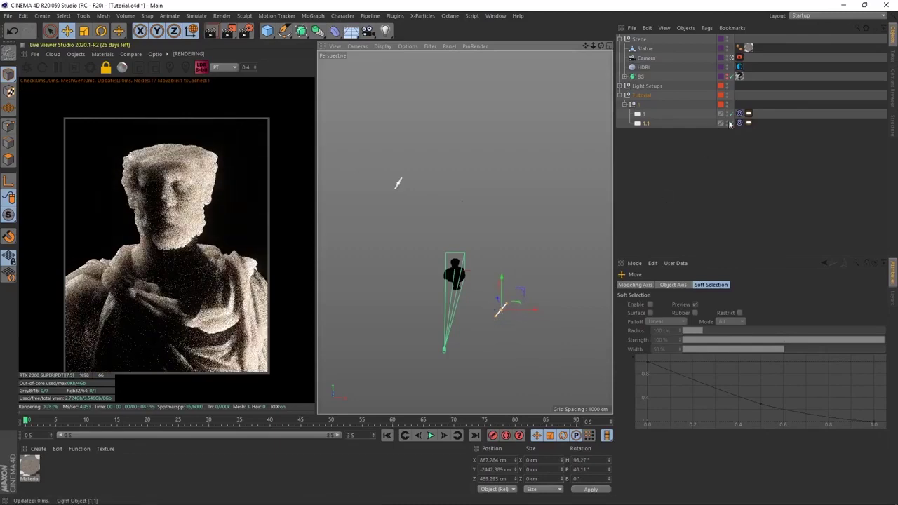
Switch duplicated light 1.1 off to compare its effect on the render.
{"action": "left_click", "coordinate": [709, 148]}
{"action": "left_click", "coordinate": [732, 123]}
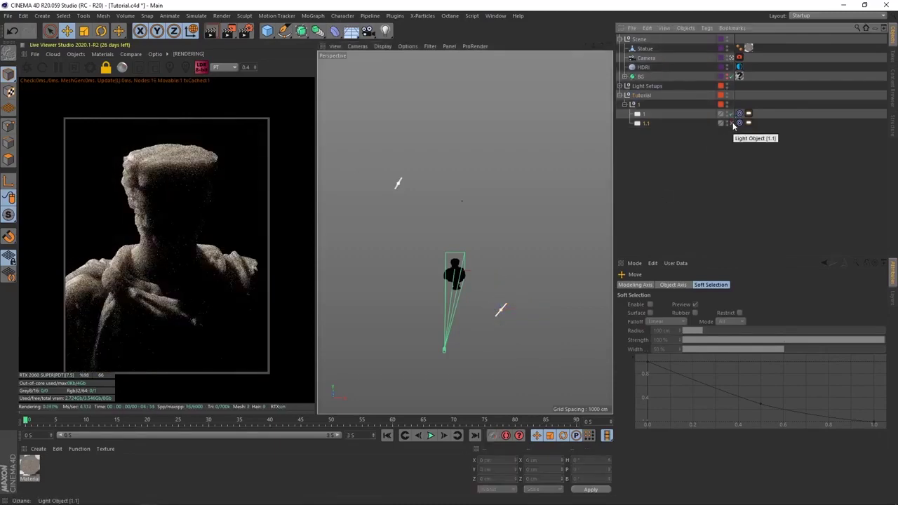
{"action": "left_click", "coordinate": [395, 195]}
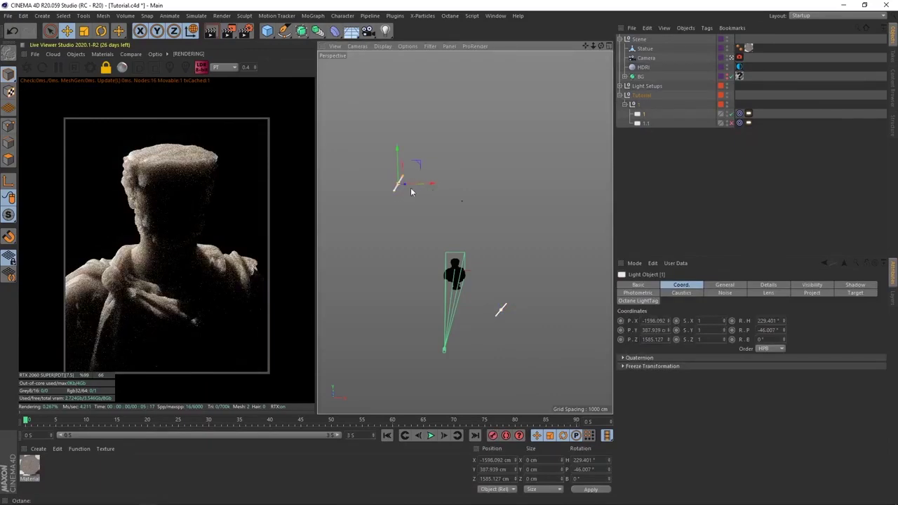
{"action": "left_click", "coordinate": [653, 151]}
Move light 1.1 in front of the statue and warm its temperature to about 3615.
{"action": "left_click", "coordinate": [639, 124]}
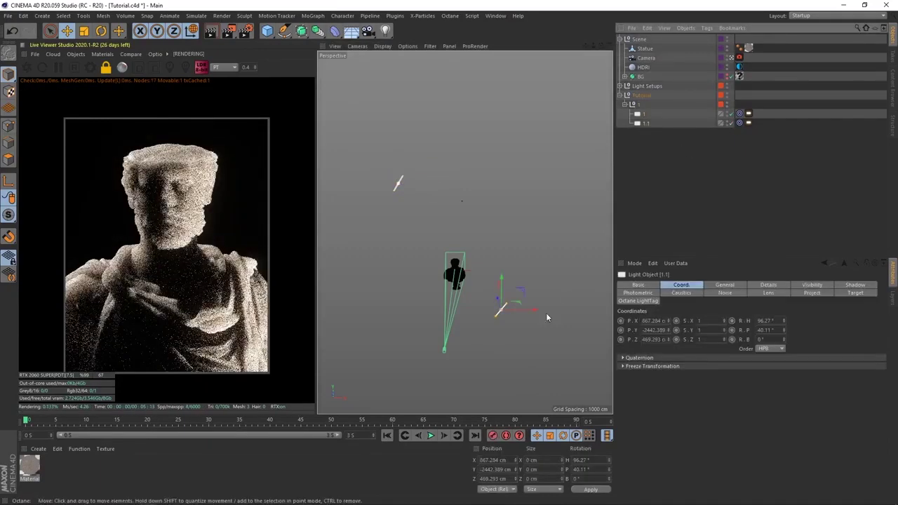
{"action": "left_click", "coordinate": [499, 317]}
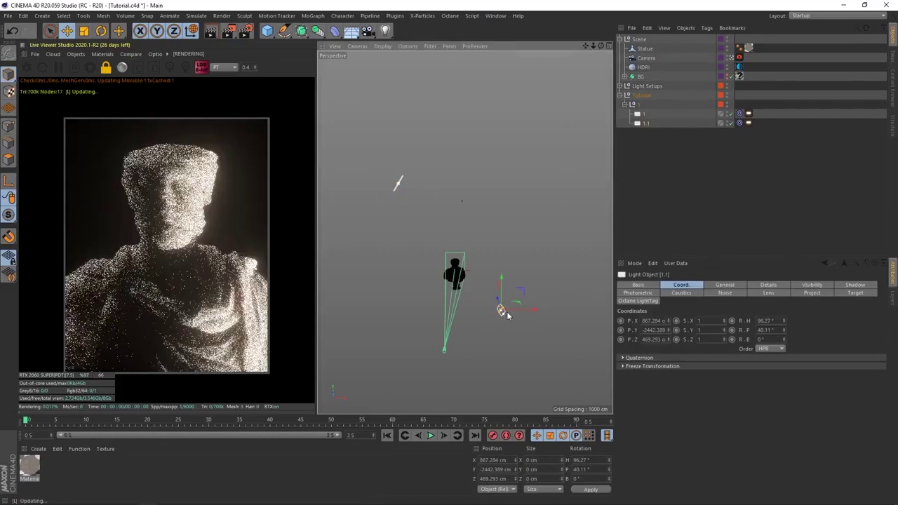
{"action": "mouse_move", "coordinate": [507, 312]}
{"action": "left_mouse_down"}
{"action": "mouse_move", "coordinate": [475, 295]}
{"action": "mouse_move", "coordinate": [549, 341]}
{"action": "mouse_move", "coordinate": [531, 334]}
{"action": "mouse_move", "coordinate": [514, 294]}
{"action": "left_mouse_up"}
{"action": "scroll", "coordinate": [489, 319], "scroll_direction": "up", "scroll_amount": 5}
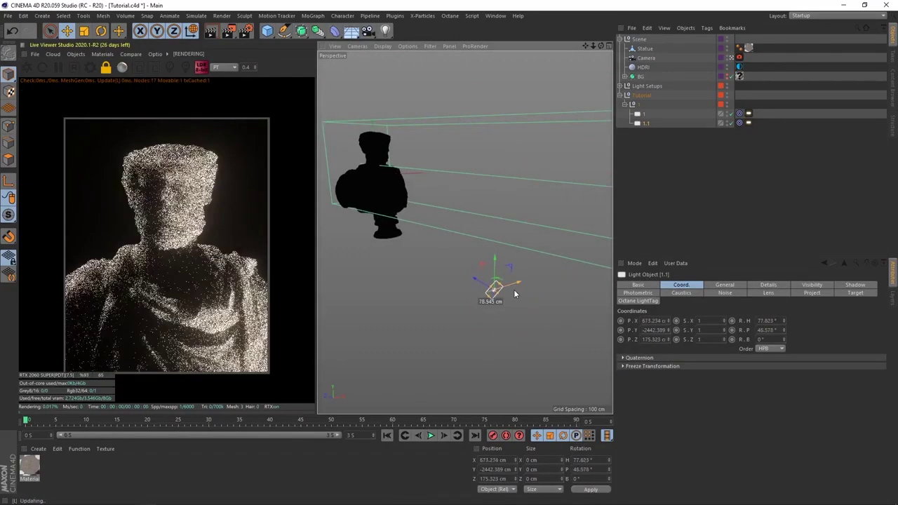
{"action": "left_click", "coordinate": [748, 123]}
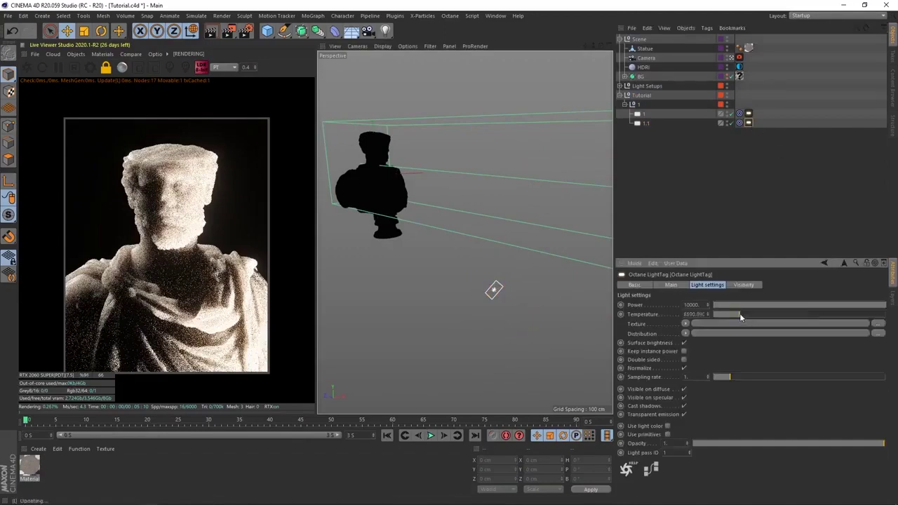
{"action": "left_click_drag", "start_coordinate": [741, 318], "coordinate": [759, 318]}
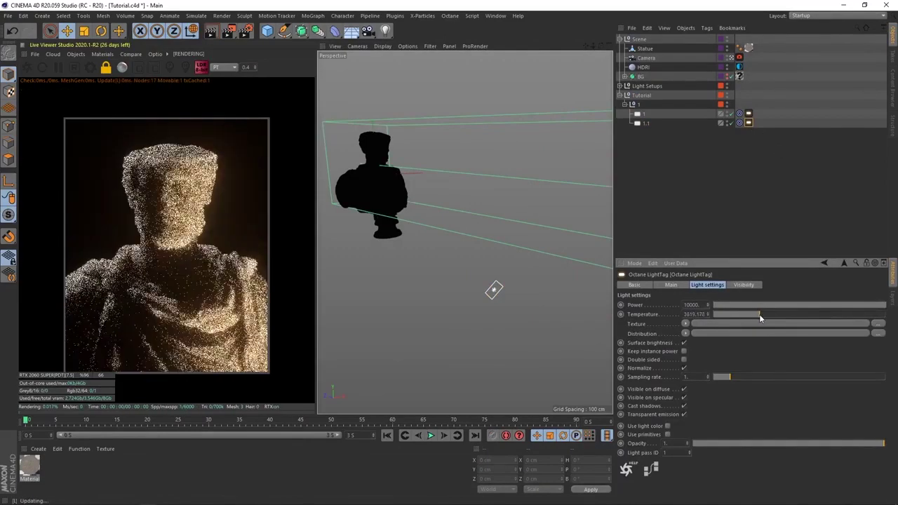
{"action": "left_click", "coordinate": [645, 124]}
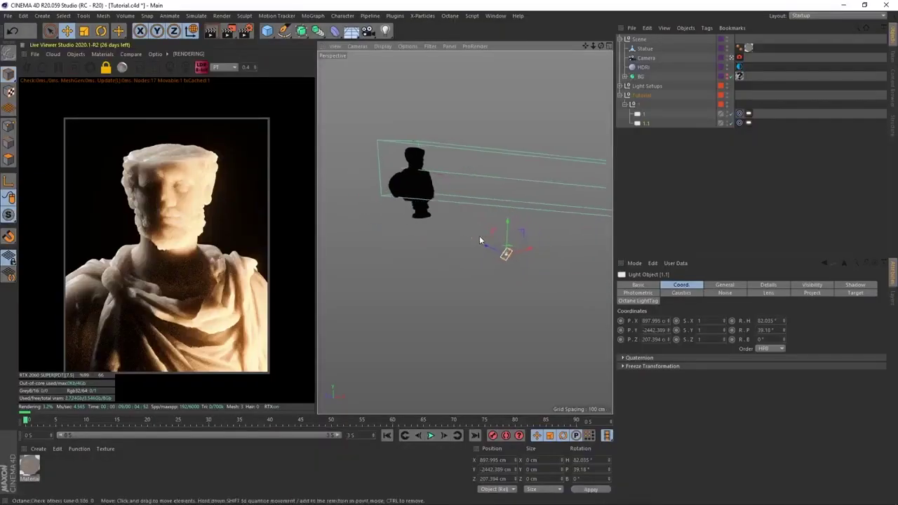
Duplicate a third light, 1.2, move it left, and reduce its power.
{"action": "left_click_drag", "start_coordinate": [533, 252], "coordinate": [388, 280], "text": "ctrl"}
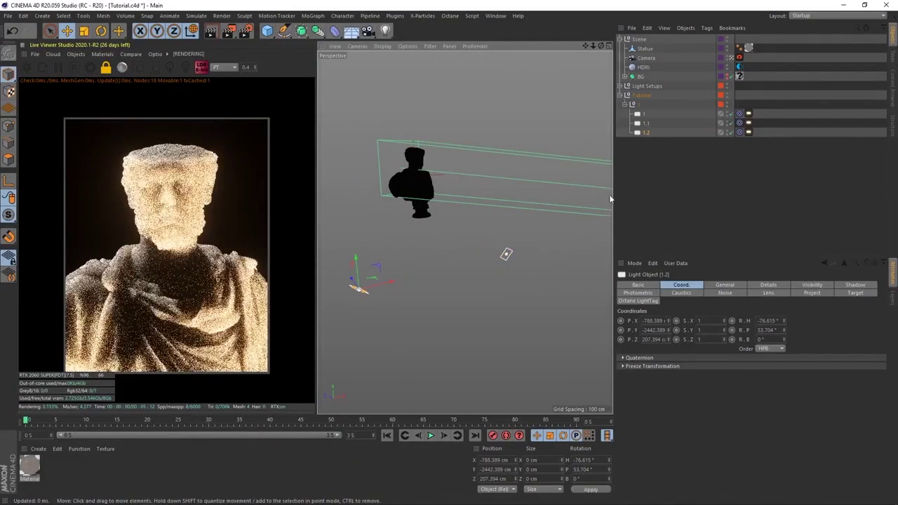
{"action": "left_click", "coordinate": [748, 133]}
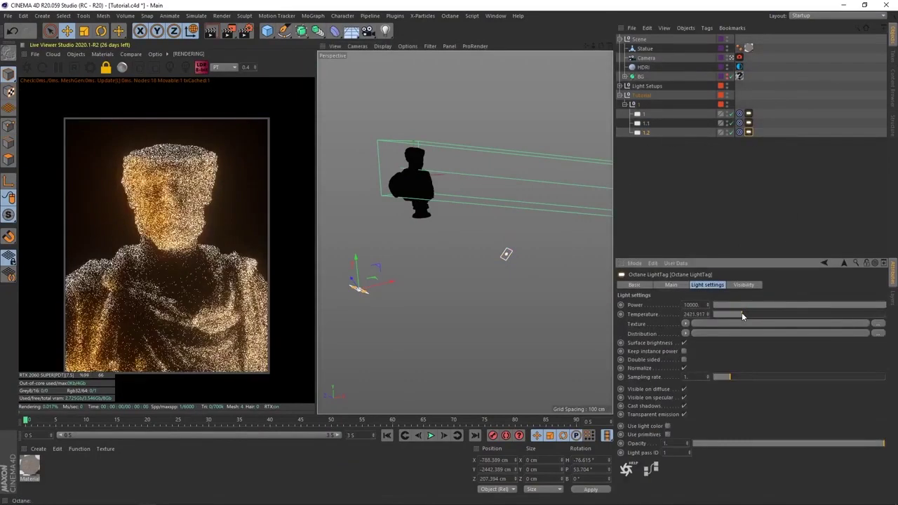
{"action": "left_click_drag", "start_coordinate": [389, 297], "coordinate": [365, 292], "text": "alt"}
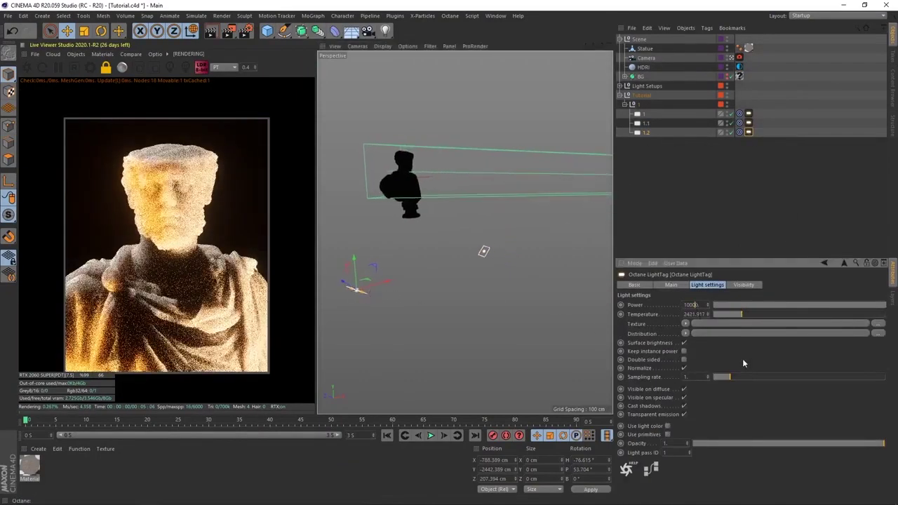
{"action": "key", "text": "BackSpace"}
{"action": "key", "text": "Return"}
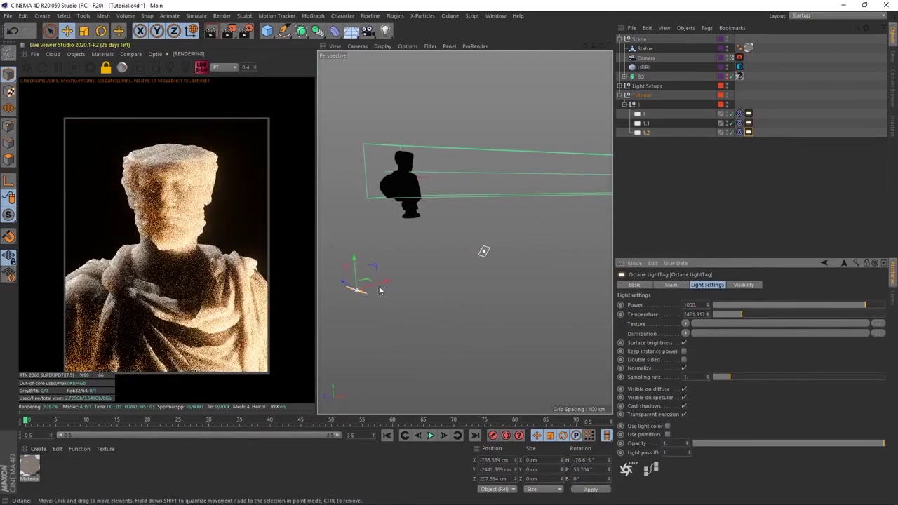
{"action": "left_click_drag", "start_coordinate": [379, 290], "coordinate": [402, 285], "text": "alt"}
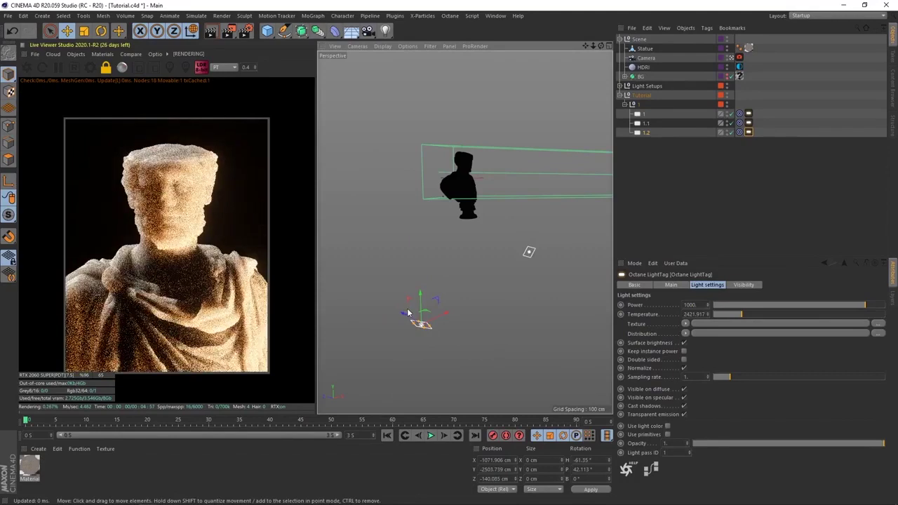
Set light 1.2's temperature to about 3300, lower its power further, and shift it sideways.
{"action": "left_click_drag", "start_coordinate": [739, 316], "coordinate": [755, 315]}
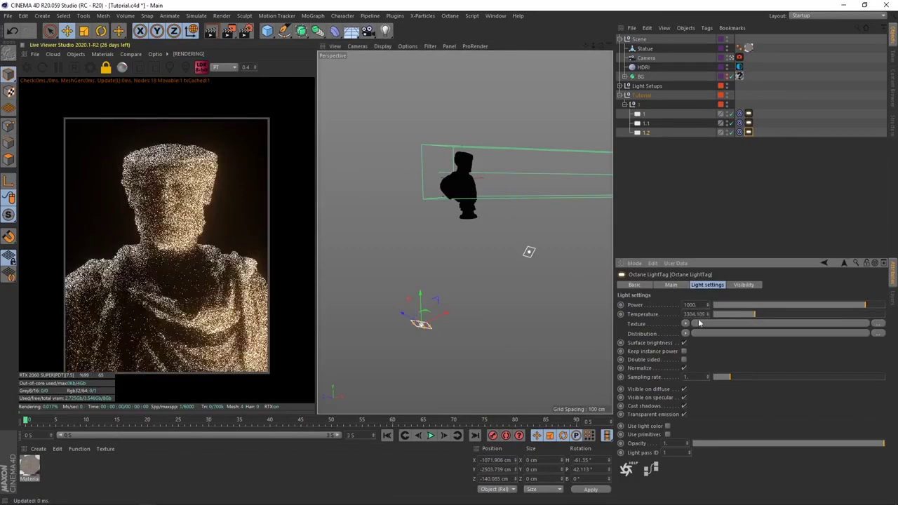
{"action": "type", "text": "100"}
{"action": "key", "text": "Return"}
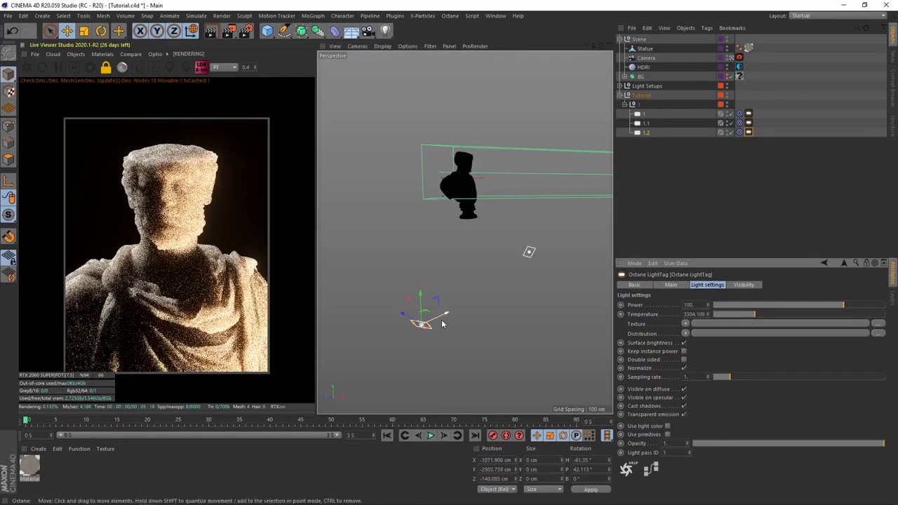
{"action": "left_click_drag", "start_coordinate": [442, 323], "coordinate": [450, 323]}
{"action": "mouse_move", "coordinate": [426, 282]}
{"action": "left_mouse_down", "text": "alt"}
{"action": "mouse_move", "coordinate": [447, 312]}
{"action": "mouse_move", "coordinate": [439, 305]}
{"action": "mouse_move", "coordinate": [451, 256]}
{"action": "left_mouse_up", "text": "alt"}
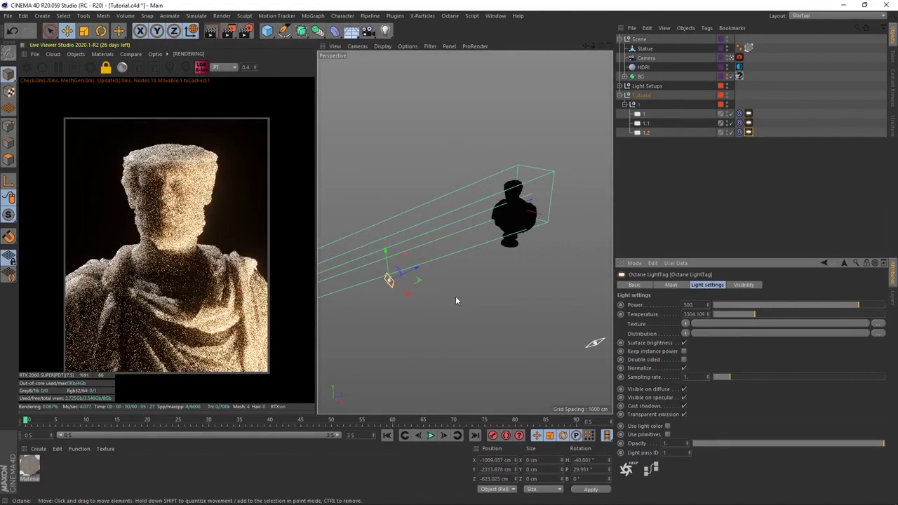
{"action": "mouse_move", "coordinate": [456, 295]}
{"action": "left_mouse_down", "text": "alt"}
{"action": "mouse_move", "coordinate": [477, 294]}
{"action": "mouse_move", "coordinate": [471, 291]}
{"action": "left_mouse_up", "text": "alt"}
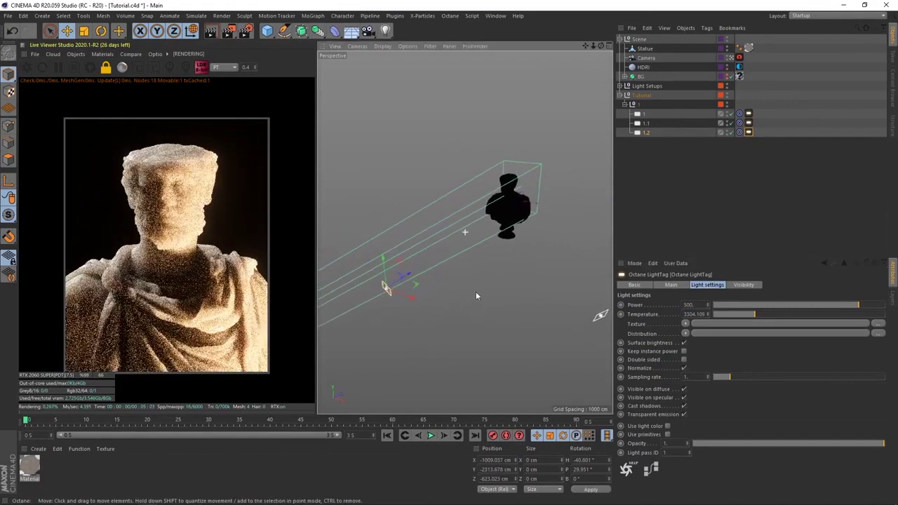
{"action": "left_click", "coordinate": [748, 123]}
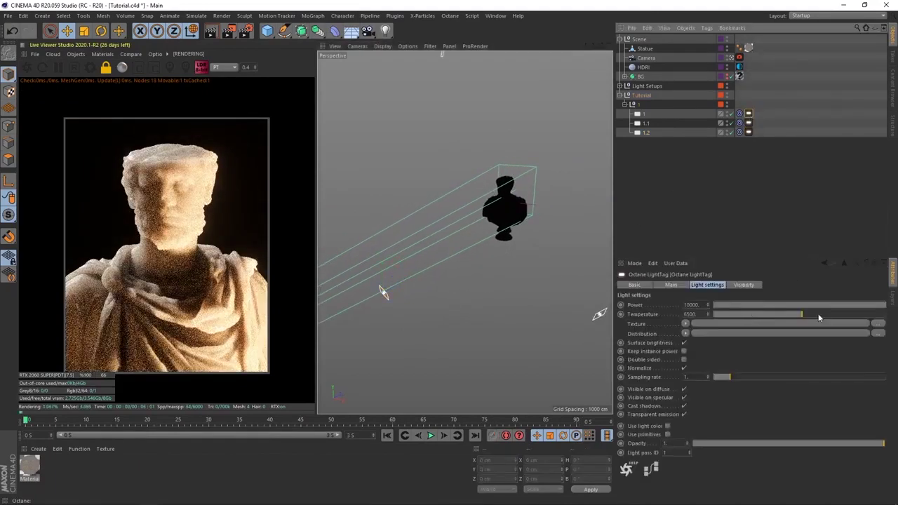
Raise light 1's Octane power to 70000.
{"action": "left_click", "coordinate": [699, 186]}
{"action": "left_click", "coordinate": [786, 114]}
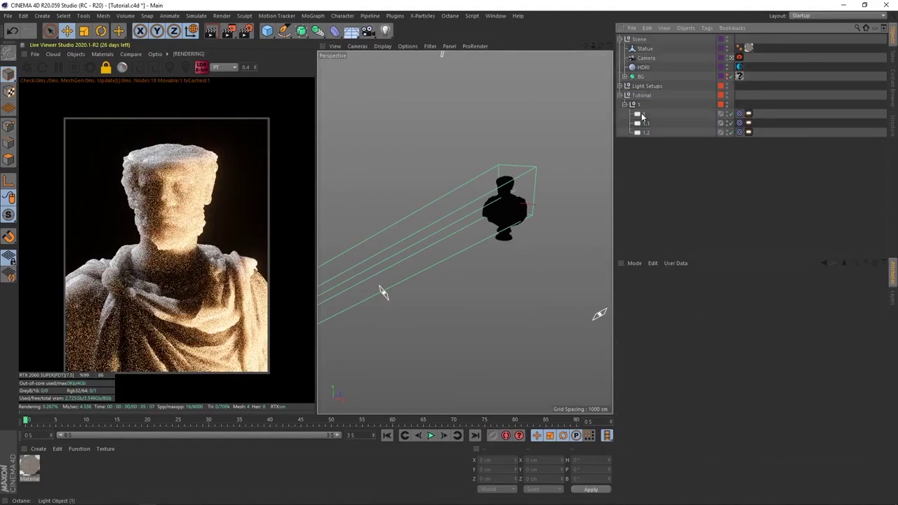
{"action": "left_click", "coordinate": [791, 142]}
{"action": "left_click", "coordinate": [748, 113]}
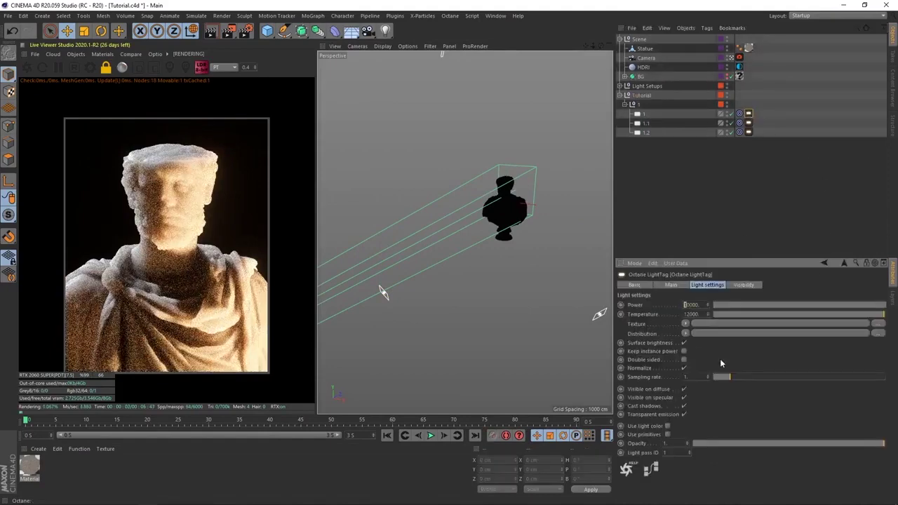
{"action": "type", "text": "7"}
{"action": "key", "text": "Return"}
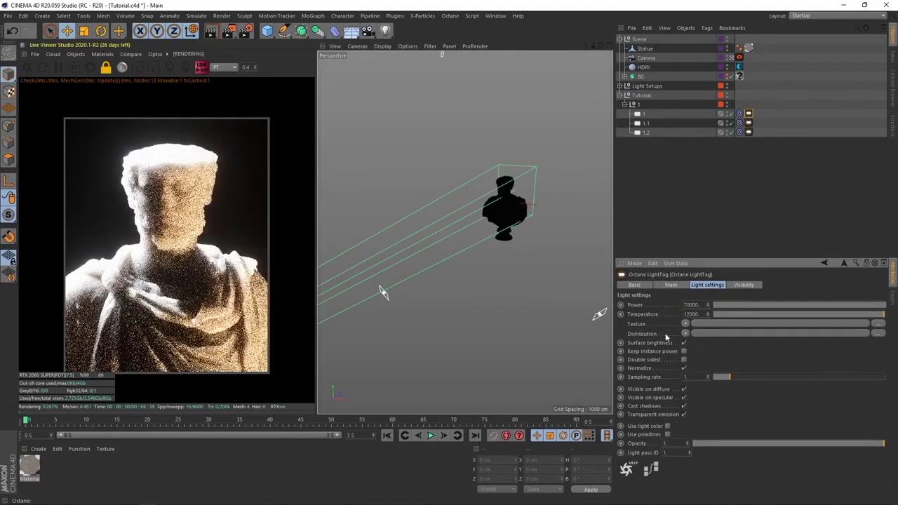
Move light 1 higher and further behind the statue for a strong top rim light.
{"action": "left_click", "coordinate": [640, 104]}
{"action": "left_click_drag", "start_coordinate": [448, 211], "coordinate": [489, 161], "text": "alt"}
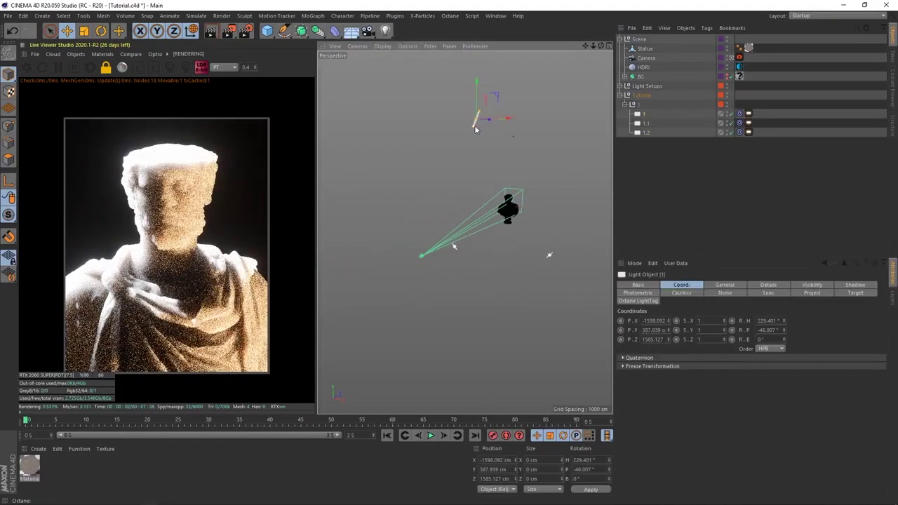
{"action": "left_click_drag", "start_coordinate": [475, 127], "coordinate": [481, 114], "text": "alt"}
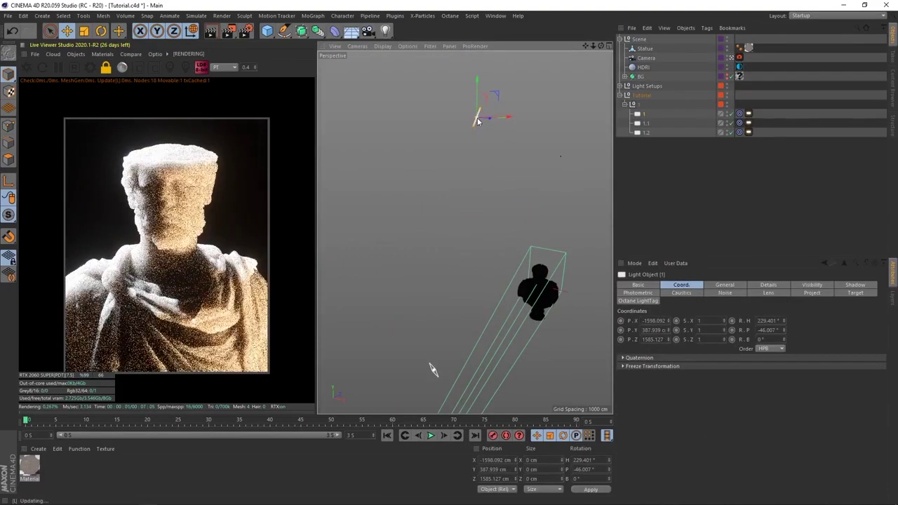
{"action": "mouse_move", "coordinate": [433, 370]}
{"action": "left_mouse_down", "text": "alt"}
{"action": "mouse_move", "coordinate": [526, 303]}
{"action": "mouse_move", "coordinate": [507, 293]}
{"action": "left_mouse_up", "text": "alt"}
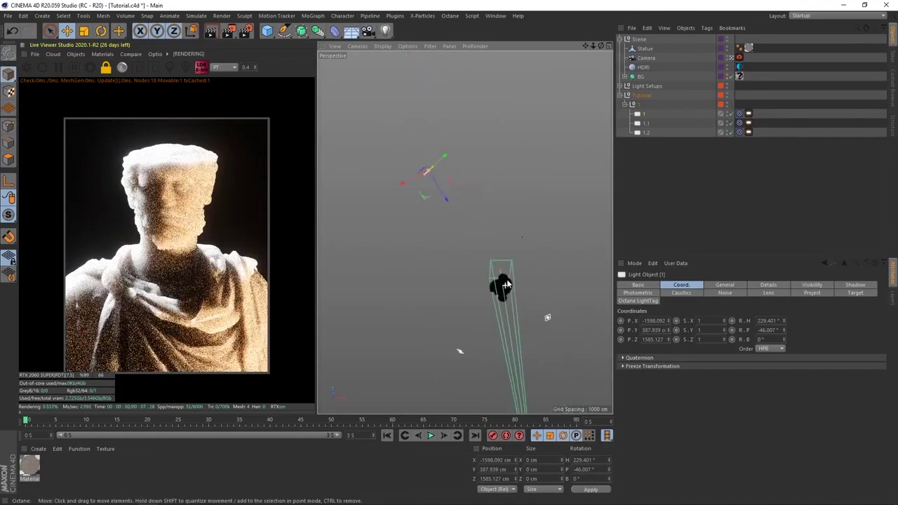
{"action": "mouse_move", "coordinate": [445, 202]}
{"action": "left_mouse_down"}
{"action": "mouse_move", "coordinate": [402, 134]}
{"action": "mouse_move", "coordinate": [395, 140]}
{"action": "left_mouse_up"}
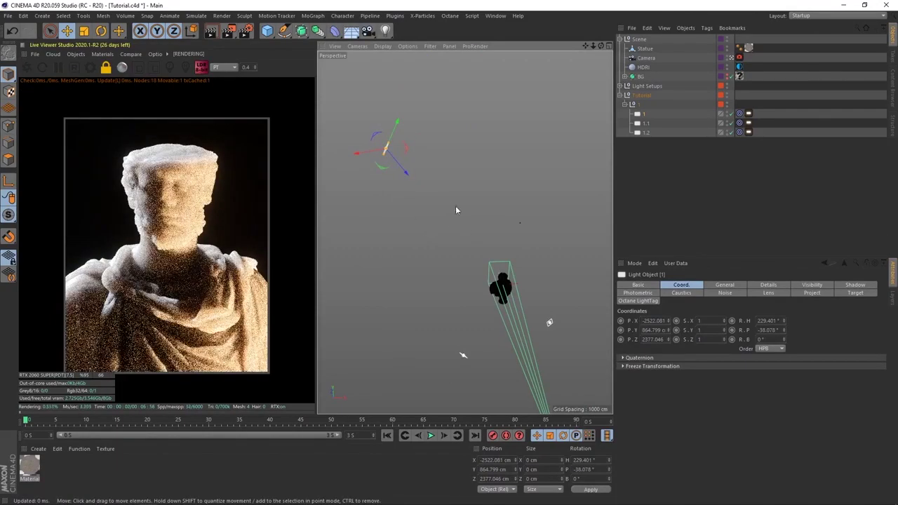
{"action": "left_click_drag", "start_coordinate": [385, 147], "coordinate": [383, 150]}
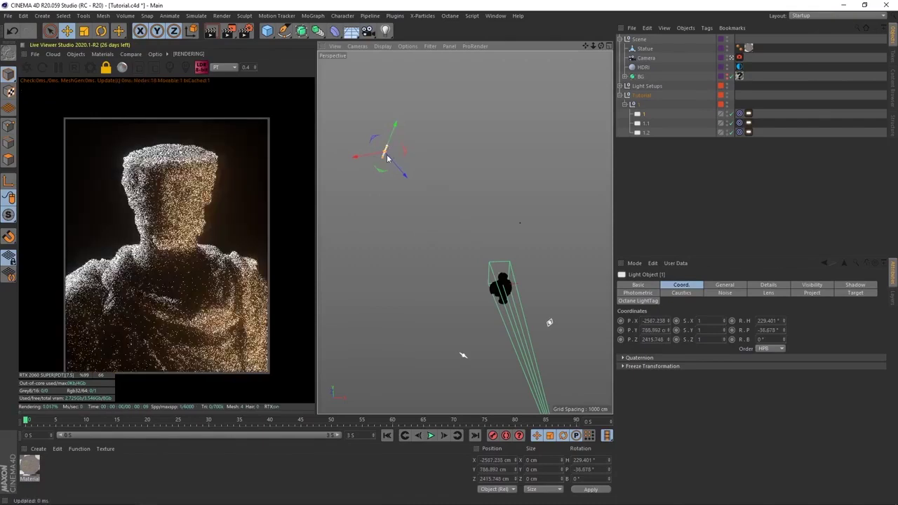
{"action": "left_click", "coordinate": [691, 228]}
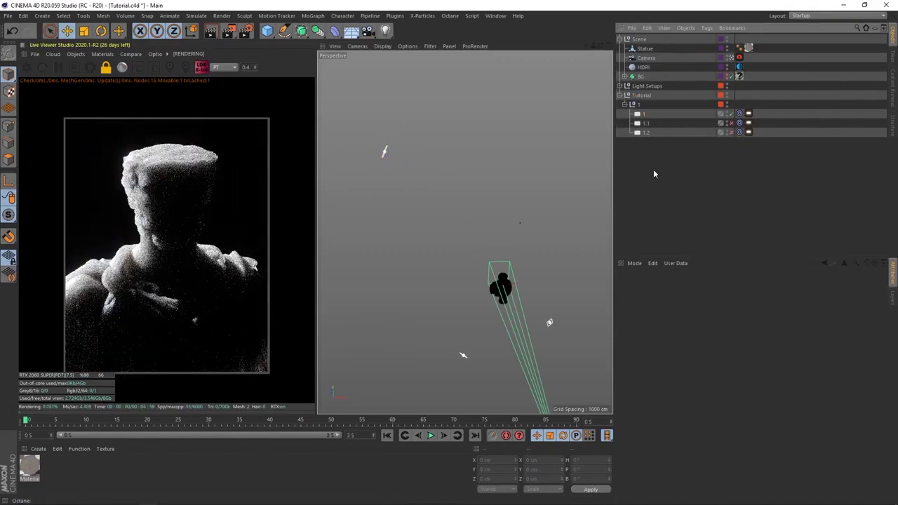
{"action": "left_click", "coordinate": [384, 152]}
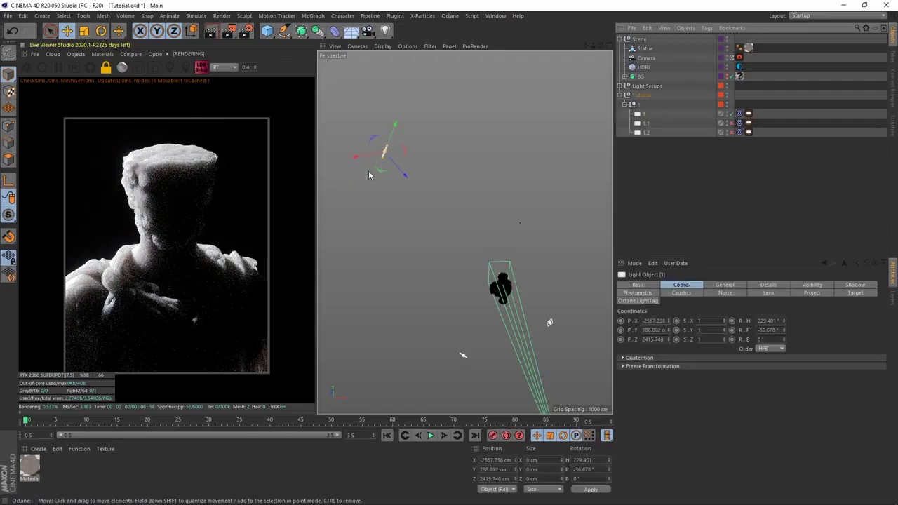
{"action": "mouse_move", "coordinate": [368, 172]}
{"action": "left_mouse_down"}
{"action": "mouse_move", "coordinate": [369, 142]}
{"action": "mouse_move", "coordinate": [347, 161]}
{"action": "left_mouse_up"}
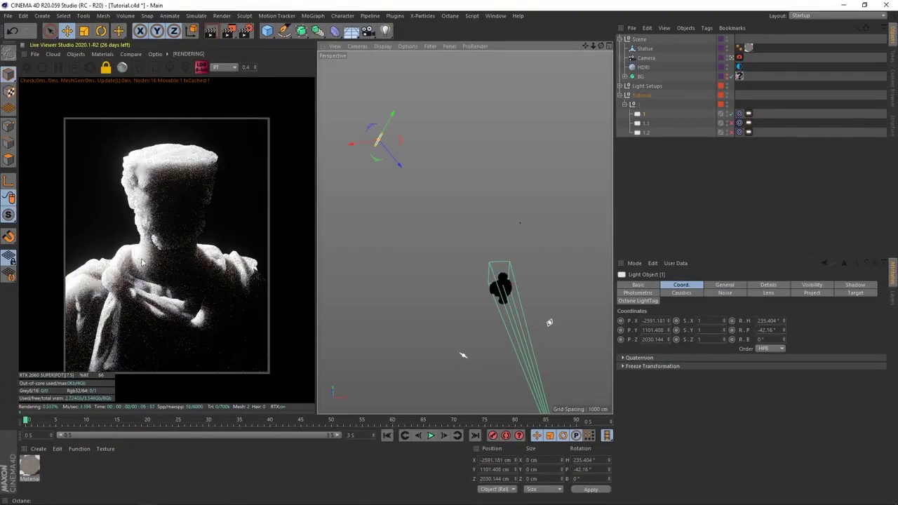
Re-enable light 1.1 and move and tilt it close beside the statue's face.
{"action": "left_click", "coordinate": [696, 190]}
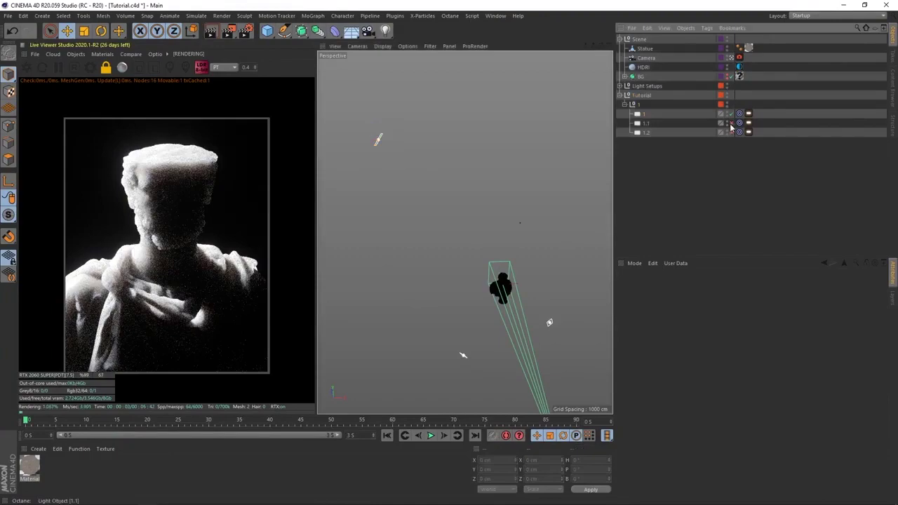
{"action": "left_click", "coordinate": [731, 127]}
{"action": "left_click", "coordinate": [549, 321]}
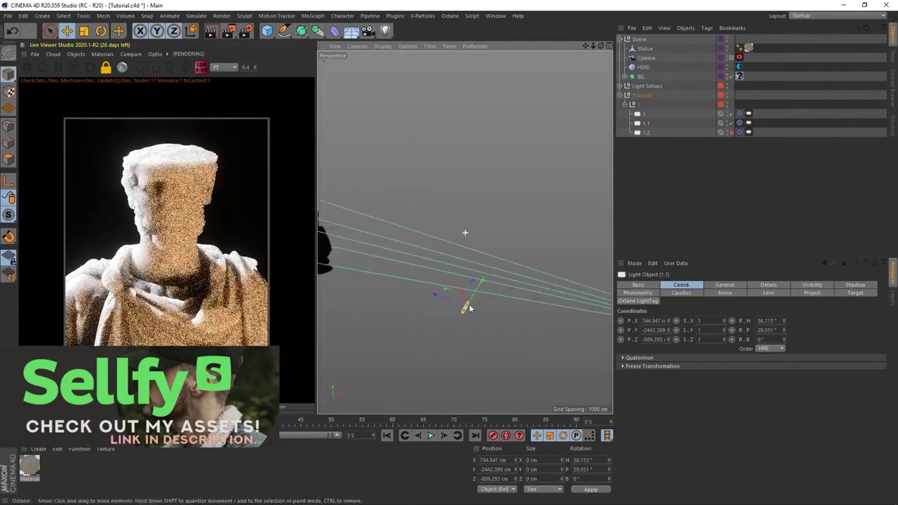
{"action": "mouse_move", "coordinate": [457, 296]}
{"action": "left_mouse_down", "text": "alt"}
{"action": "mouse_move", "coordinate": [477, 304]}
{"action": "mouse_move", "coordinate": [452, 258]}
{"action": "mouse_move", "coordinate": [333, 278]}
{"action": "mouse_move", "coordinate": [354, 270]}
{"action": "left_mouse_up", "text": "alt"}
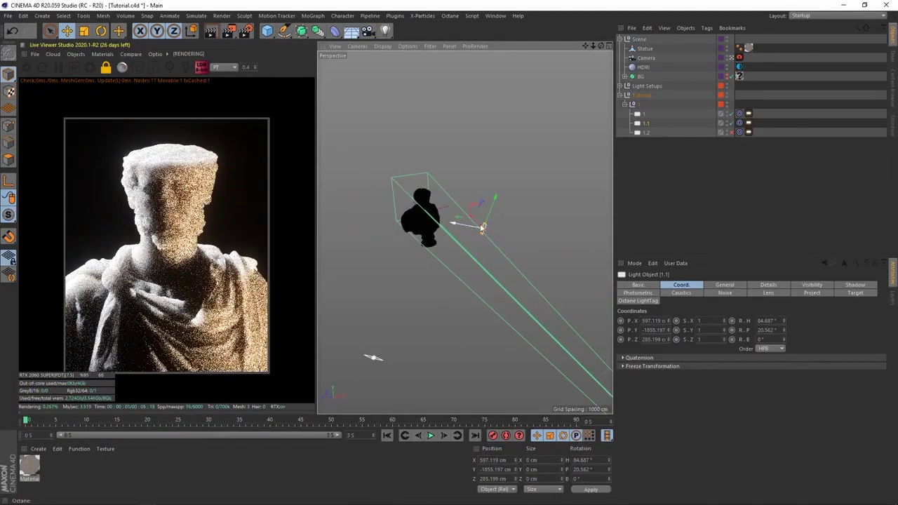
{"action": "left_click_drag", "start_coordinate": [468, 218], "coordinate": [449, 209]}
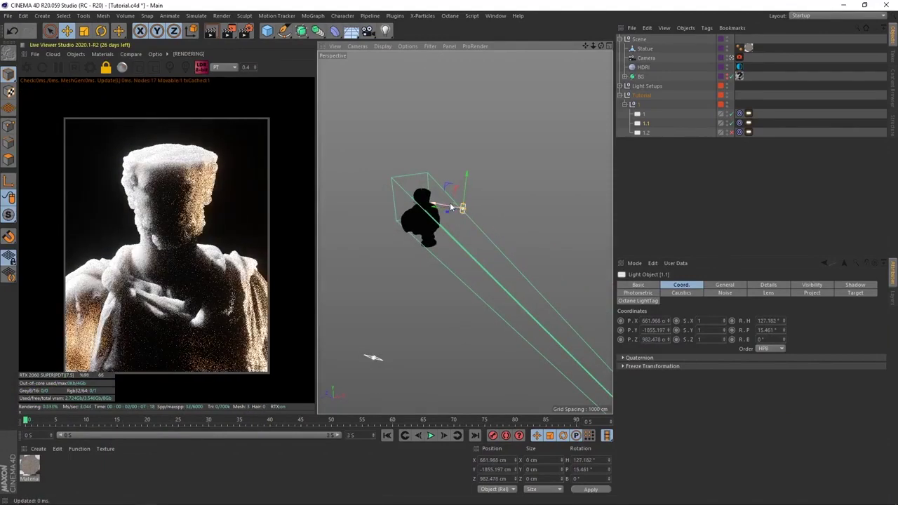
{"action": "left_click_drag", "start_coordinate": [483, 232], "coordinate": [472, 244]}
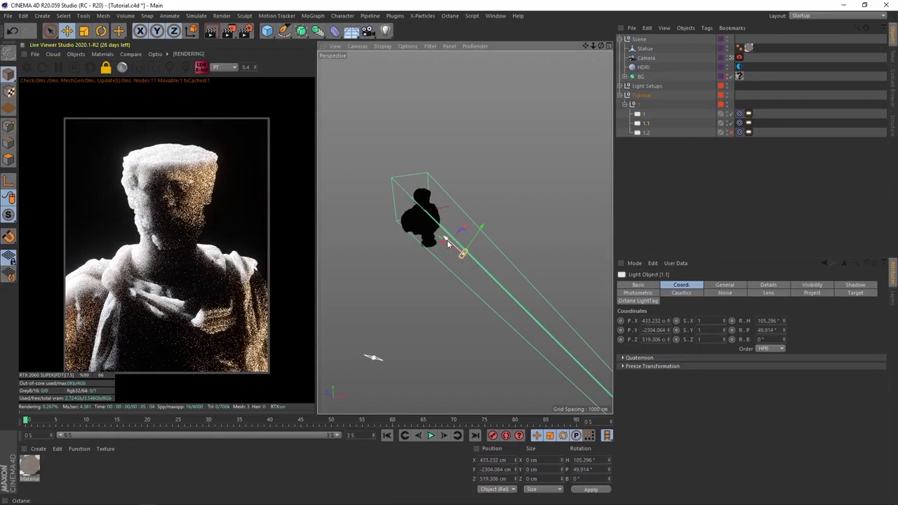
Select all three Octane light tags and set their sampling rate to 1000.
{"action": "left_click", "coordinate": [657, 133]}
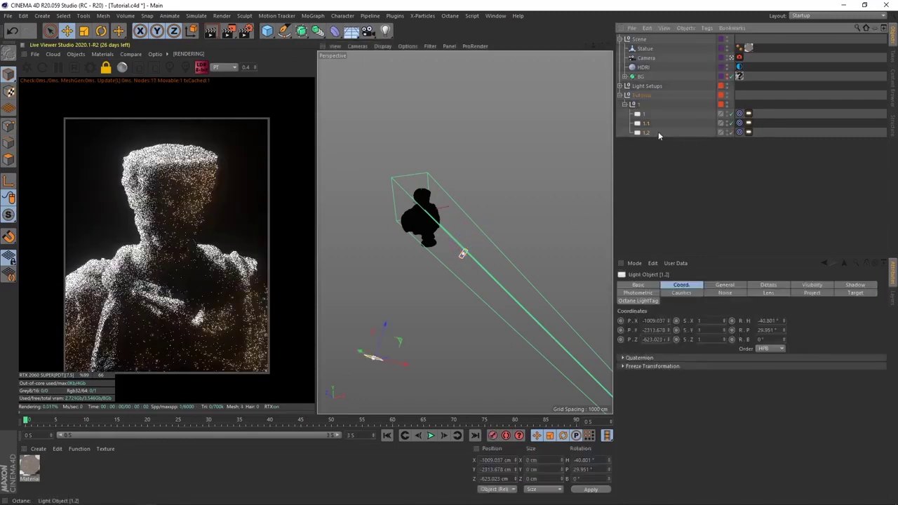
{"action": "mouse_move", "coordinate": [449, 294]}
{"action": "left_mouse_down", "text": "alt"}
{"action": "mouse_move", "coordinate": [414, 319]}
{"action": "mouse_move", "coordinate": [401, 286]}
{"action": "mouse_move", "coordinate": [409, 280]}
{"action": "mouse_move", "coordinate": [410, 288]}
{"action": "left_mouse_up", "text": "alt"}
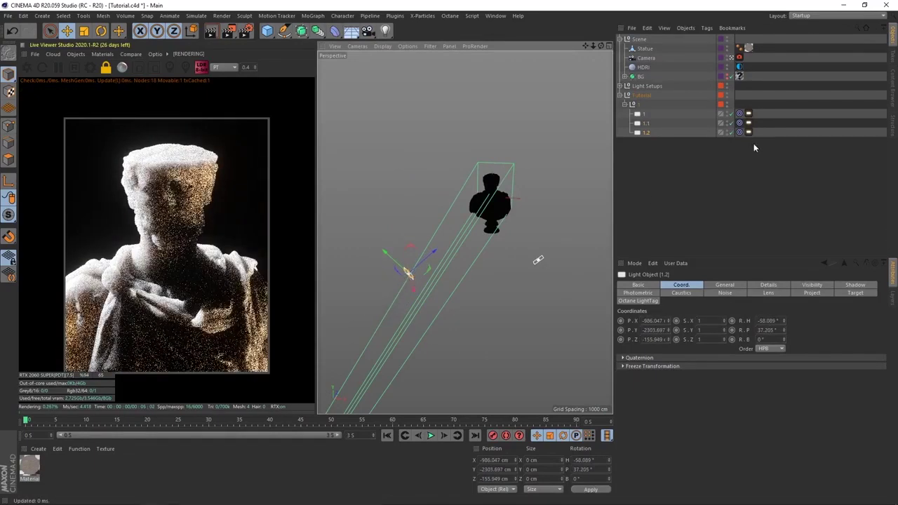
{"action": "left_click_drag", "start_coordinate": [755, 148], "coordinate": [742, 109]}
{"action": "double_click", "coordinate": [687, 377]}
{"action": "type", "text": "1000."}
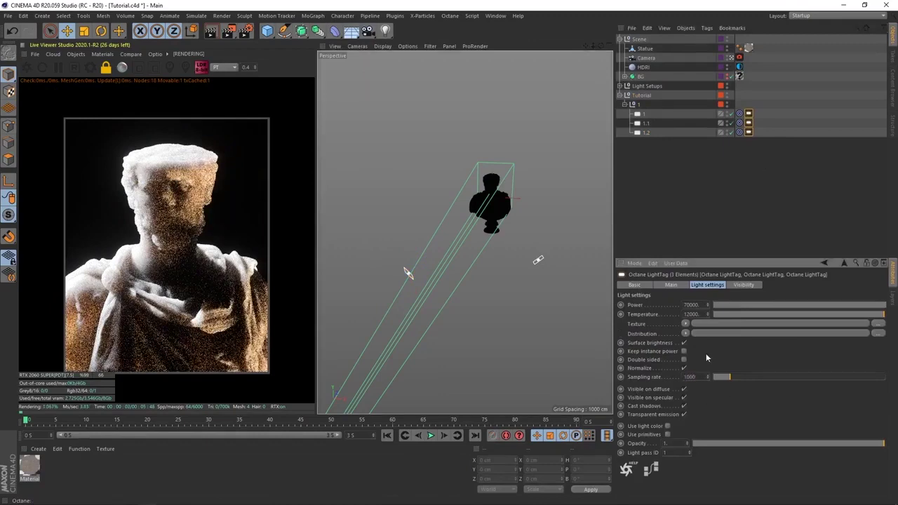
{"action": "key", "text": "Return"}
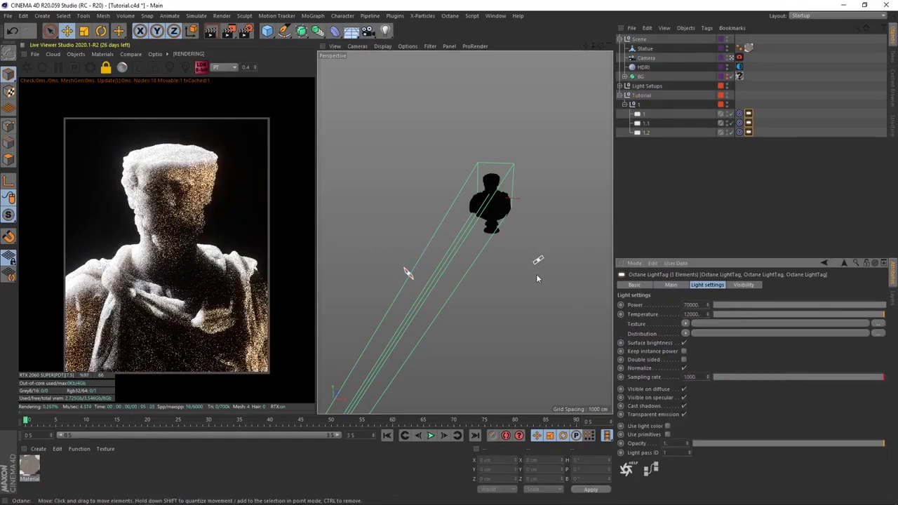
{"action": "left_click", "coordinate": [747, 202]}
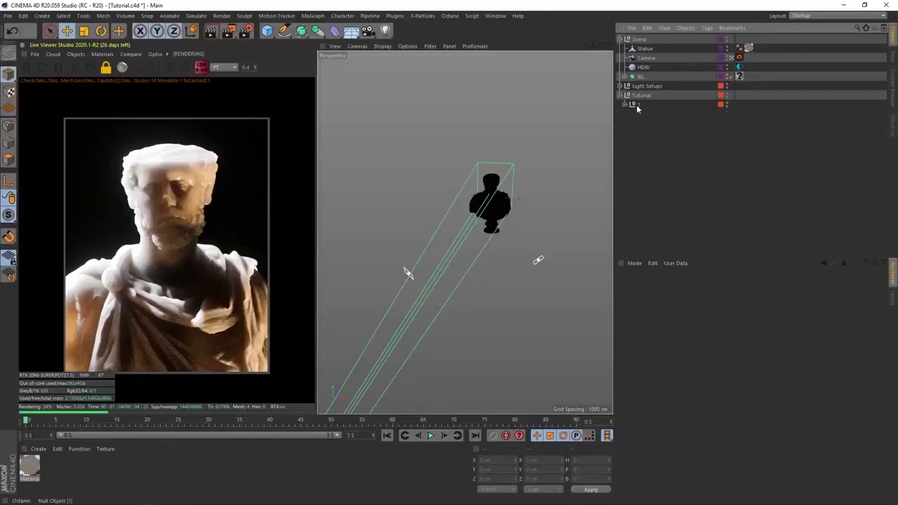
Nest the copied light group under Tutorial, rename it '2', and select its lights.
{"action": "left_click", "coordinate": [639, 113]}
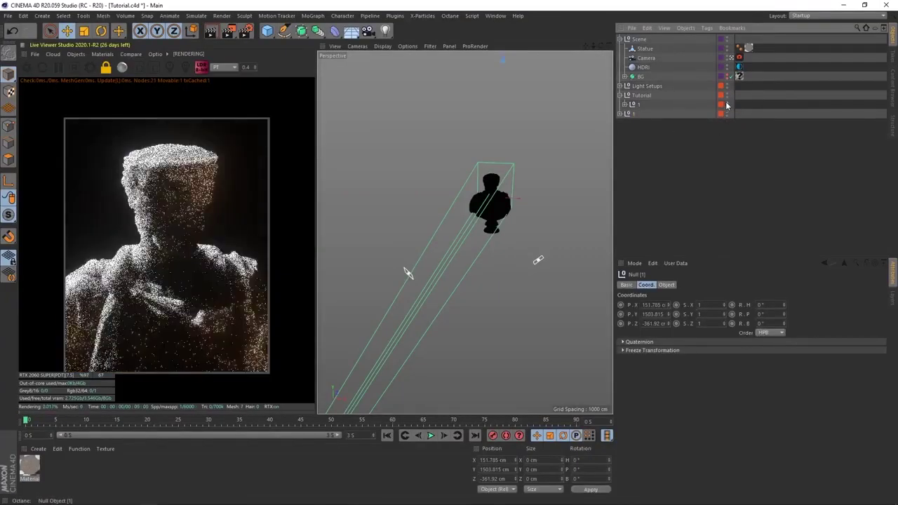
{"action": "left_click_drag", "start_coordinate": [633, 116], "coordinate": [640, 110]}
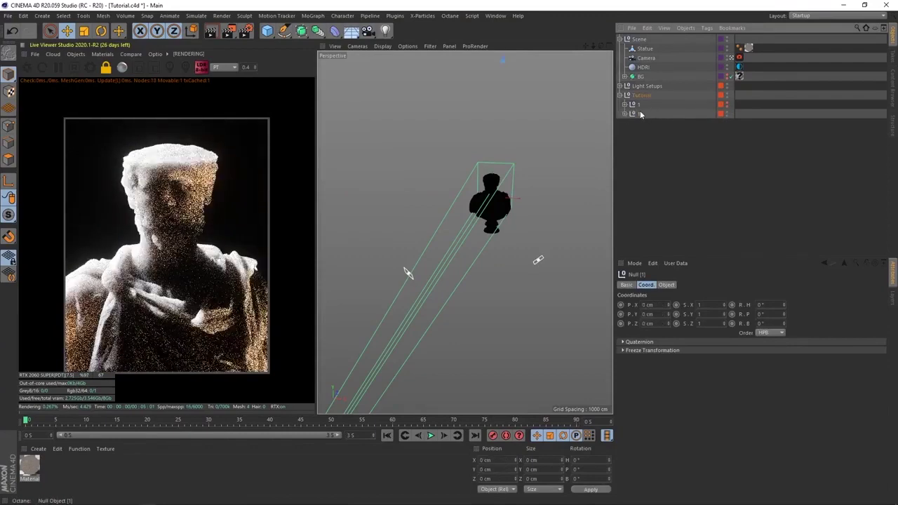
{"action": "double_click", "coordinate": [640, 114]}
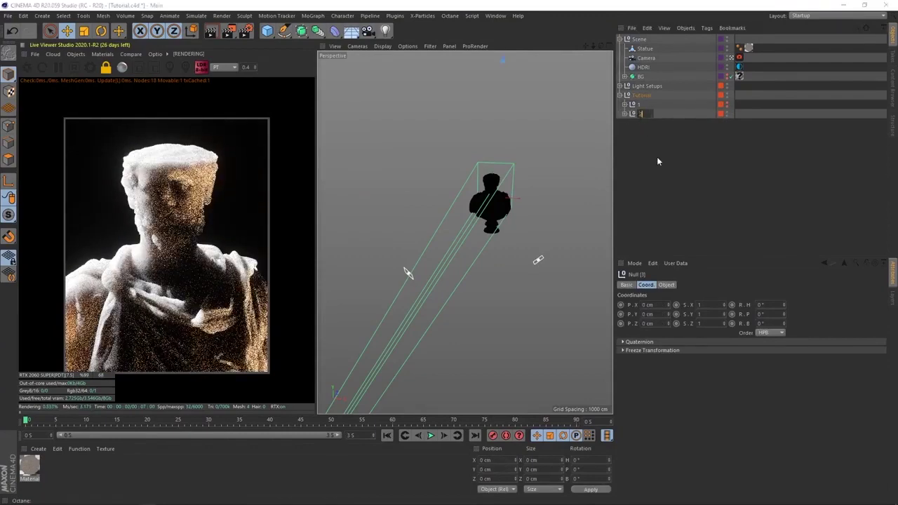
{"action": "key", "text": "Return"}
{"action": "left_click", "coordinate": [624, 113]}
{"action": "left_click", "coordinate": [730, 137]}
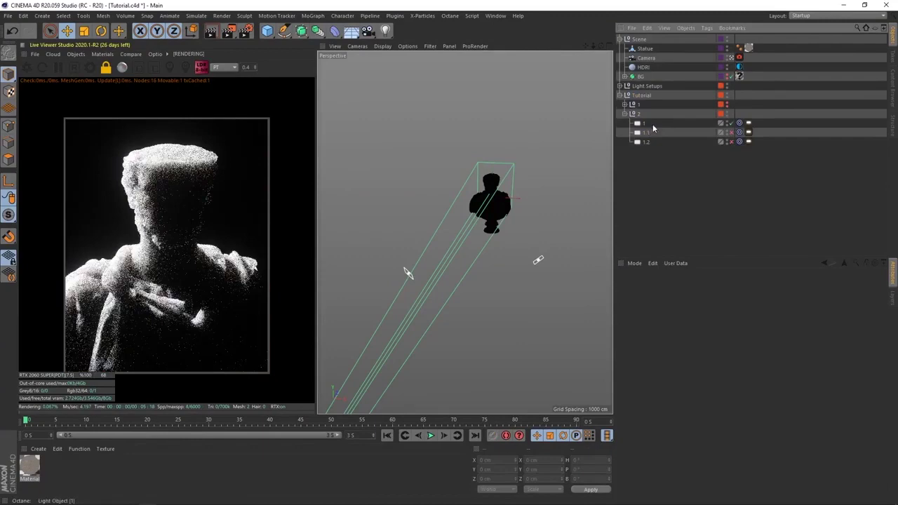
{"action": "left_click", "coordinate": [679, 132]}
{"action": "scroll", "coordinate": [489, 221], "scroll_direction": "down", "scroll_amount": 5}
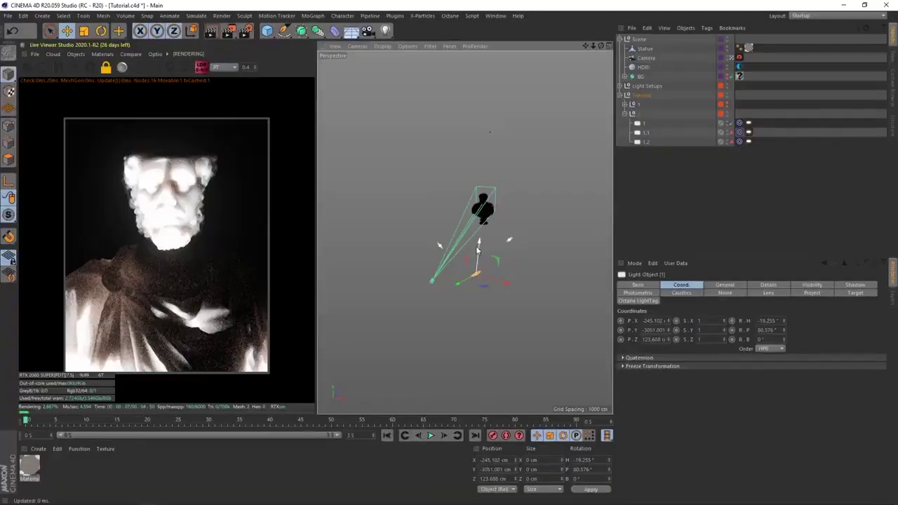
Warm light 1 to about 6300 K at power 10000 and lower it to under-light the face.
{"action": "left_click_drag", "start_coordinate": [469, 279], "coordinate": [467, 280]}
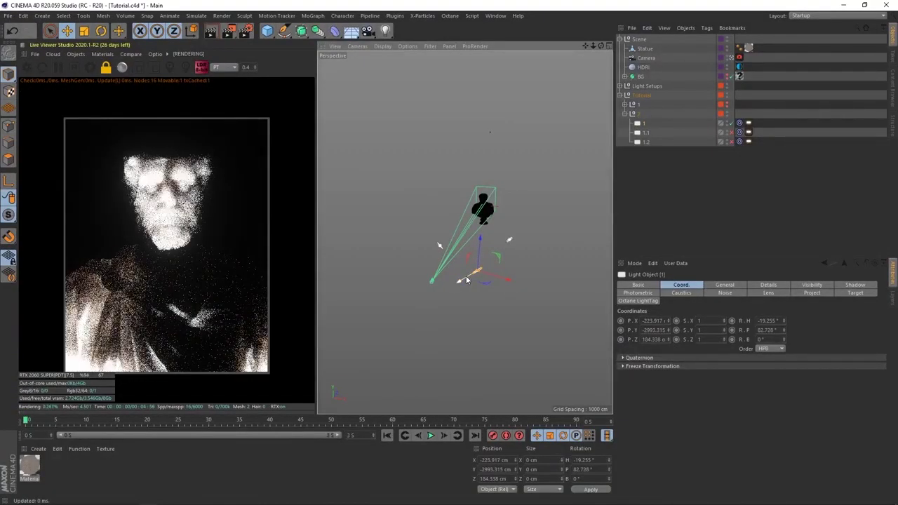
{"action": "left_click", "coordinate": [748, 123]}
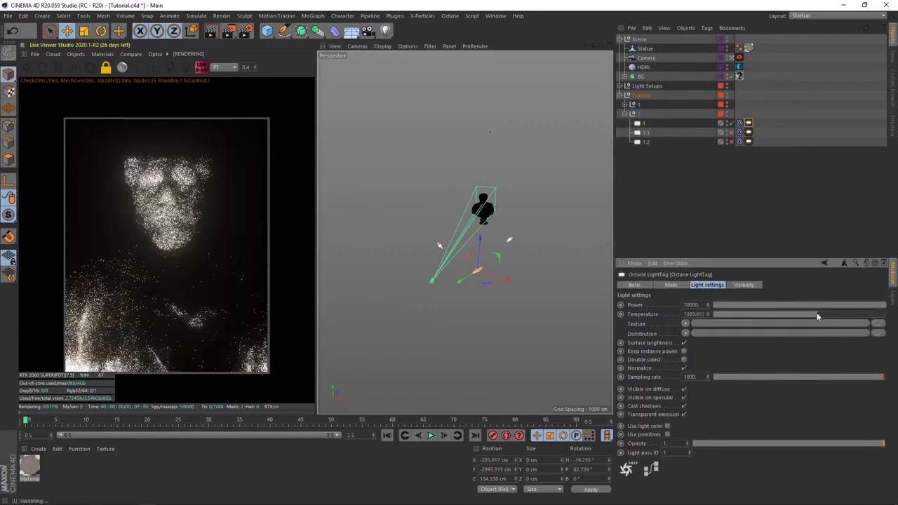
{"action": "left_click_drag", "start_coordinate": [817, 315], "coordinate": [799, 314]}
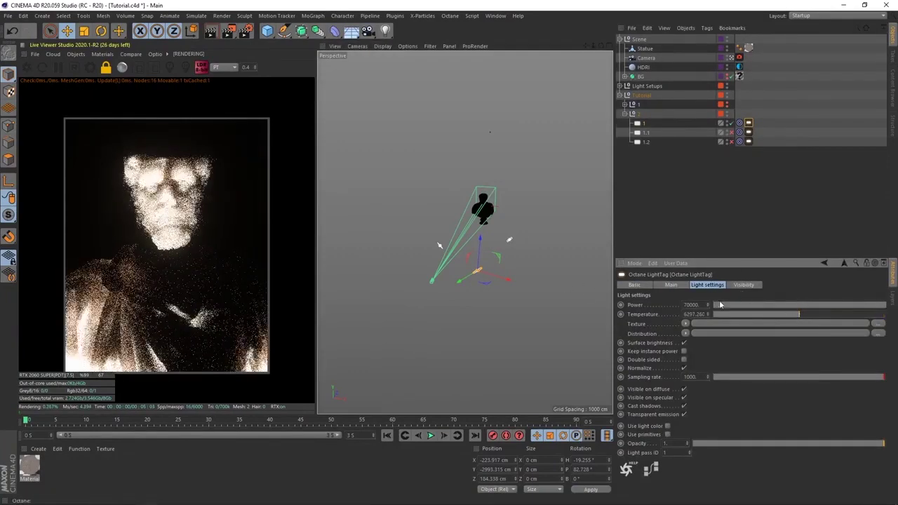
{"action": "key", "text": "Return"}
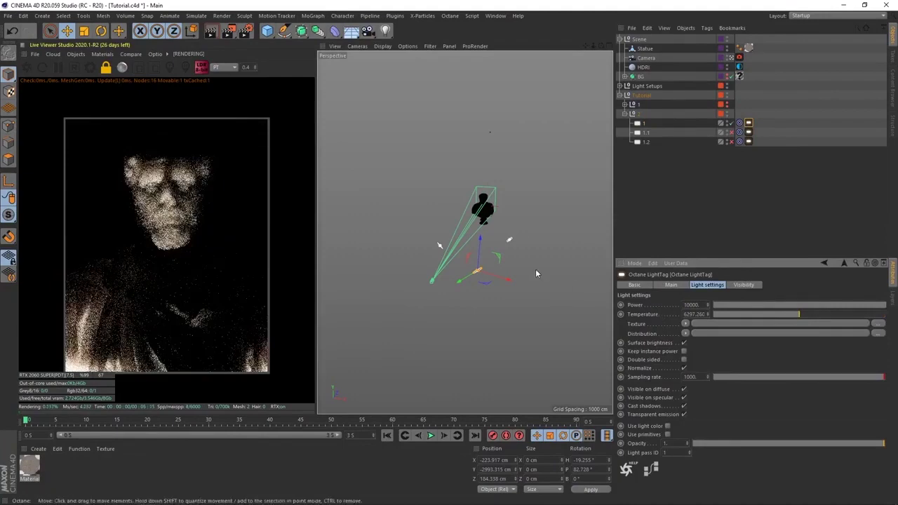
{"action": "left_click_drag", "start_coordinate": [484, 279], "coordinate": [460, 287]}
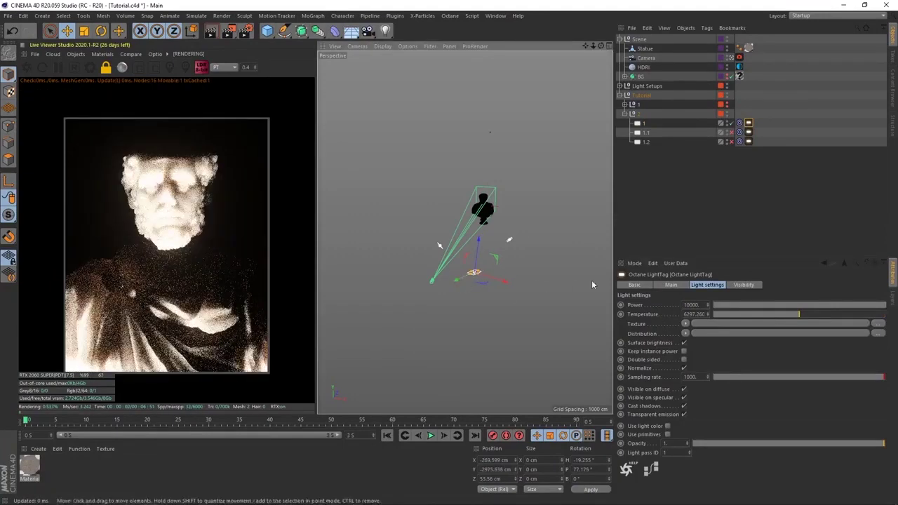
{"action": "left_click", "coordinate": [629, 197]}
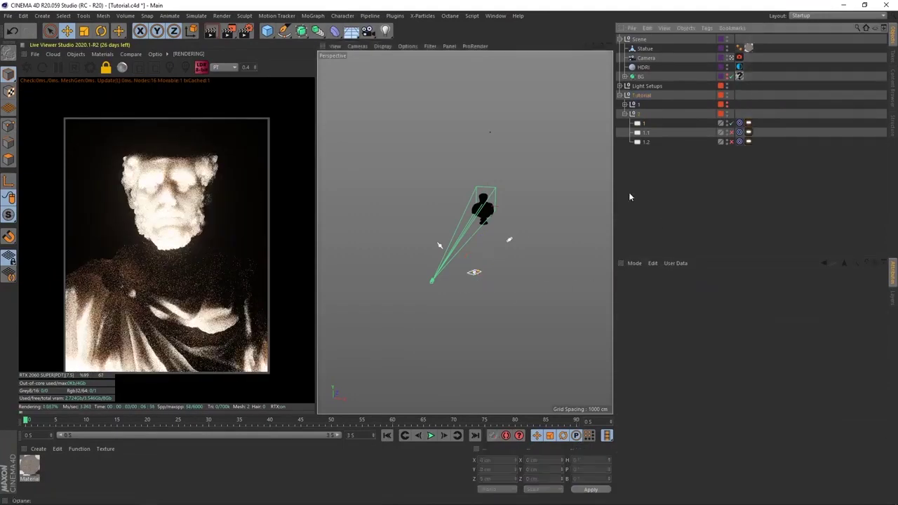
Adjust light 1.1's temperature and move it up behind the bust as a rim light.
{"action": "left_click", "coordinate": [748, 132]}
{"action": "left_click_drag", "start_coordinate": [762, 315], "coordinate": [779, 317]}
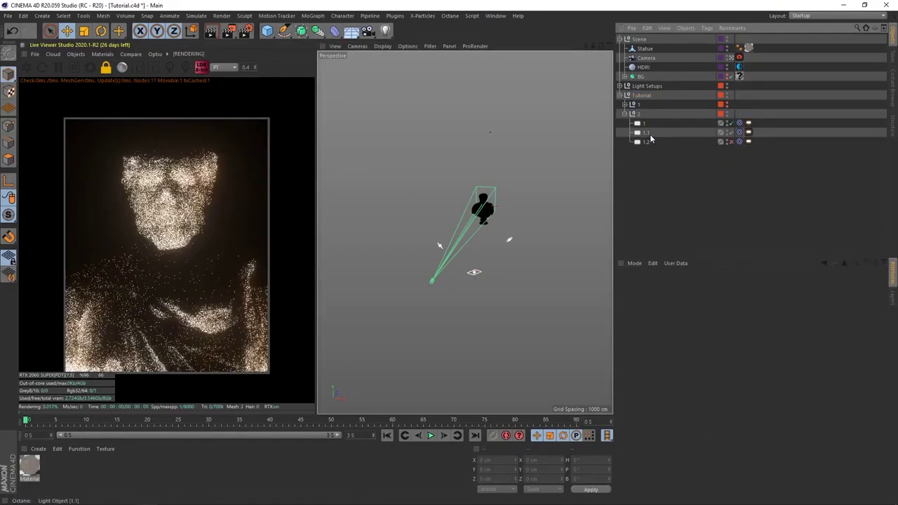
{"action": "left_click", "coordinate": [509, 240]}
{"action": "left_click_drag", "start_coordinate": [472, 257], "coordinate": [512, 270], "text": "alt"}
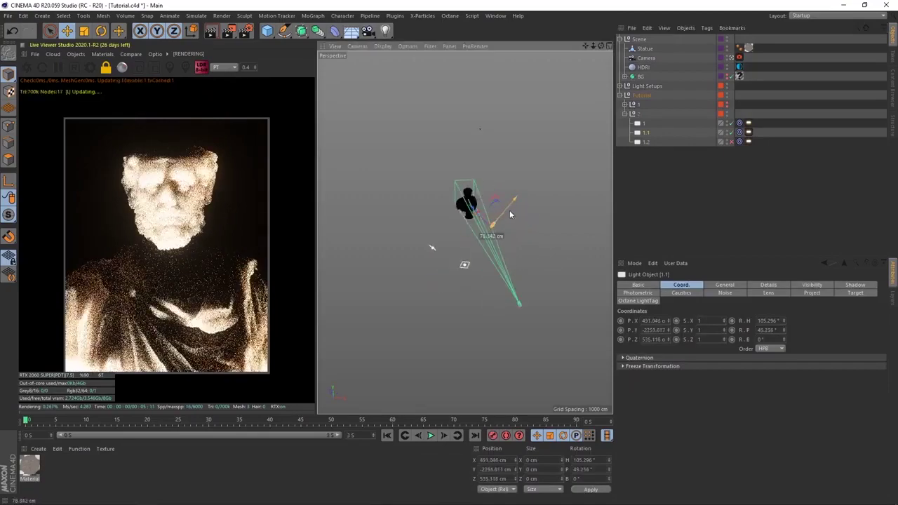
{"action": "left_click_drag", "start_coordinate": [510, 213], "coordinate": [496, 191]}
Set light 1.1's colour temperature to about 9070 K and move light 1 lower beneath the bust.
{"action": "left_click", "coordinate": [747, 131]}
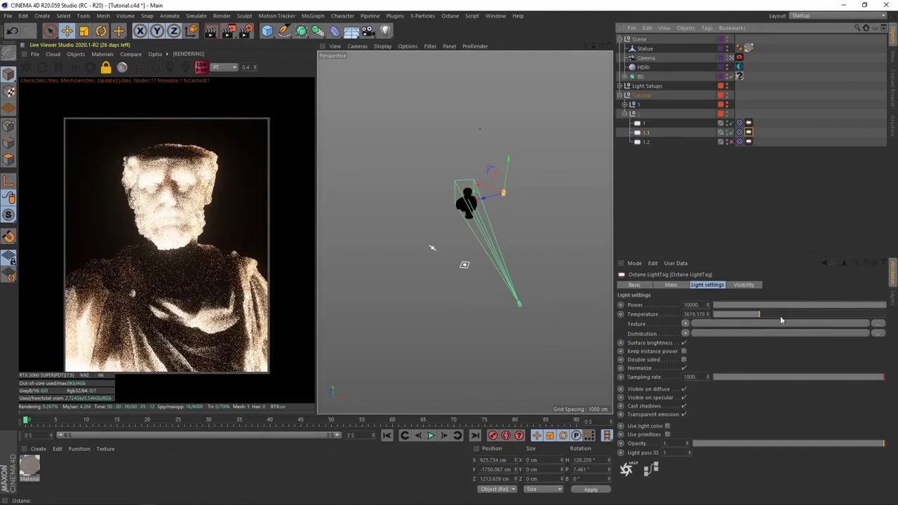
{"action": "left_click_drag", "start_coordinate": [780, 315], "coordinate": [735, 315]}
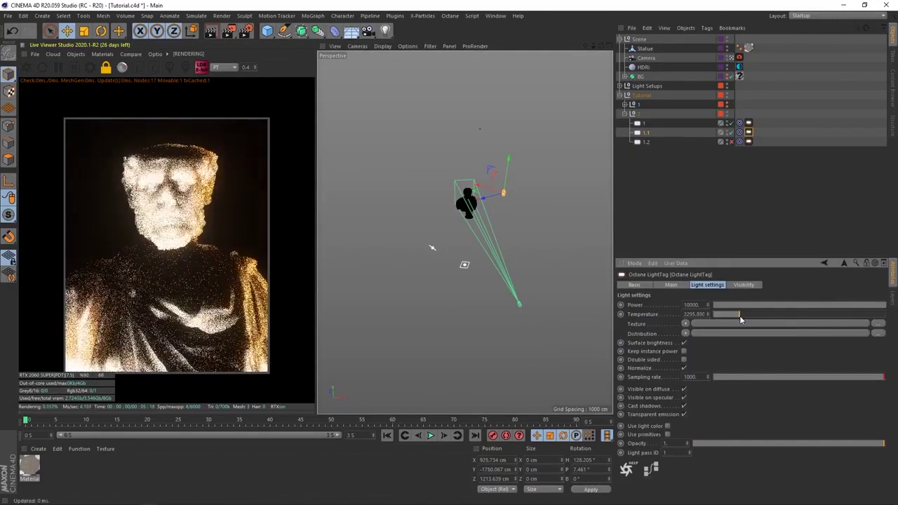
{"action": "mouse_move", "coordinate": [739, 314]}
{"action": "left_mouse_down"}
{"action": "mouse_move", "coordinate": [810, 314]}
{"action": "mouse_move", "coordinate": [840, 319]}
{"action": "mouse_move", "coordinate": [747, 318]}
{"action": "mouse_move", "coordinate": [846, 326]}
{"action": "left_mouse_up"}
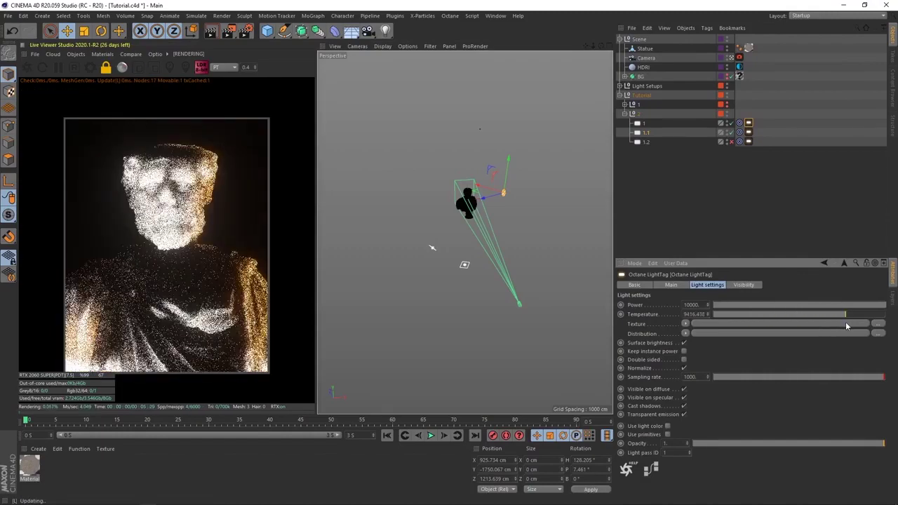
{"action": "left_click", "coordinate": [464, 264]}
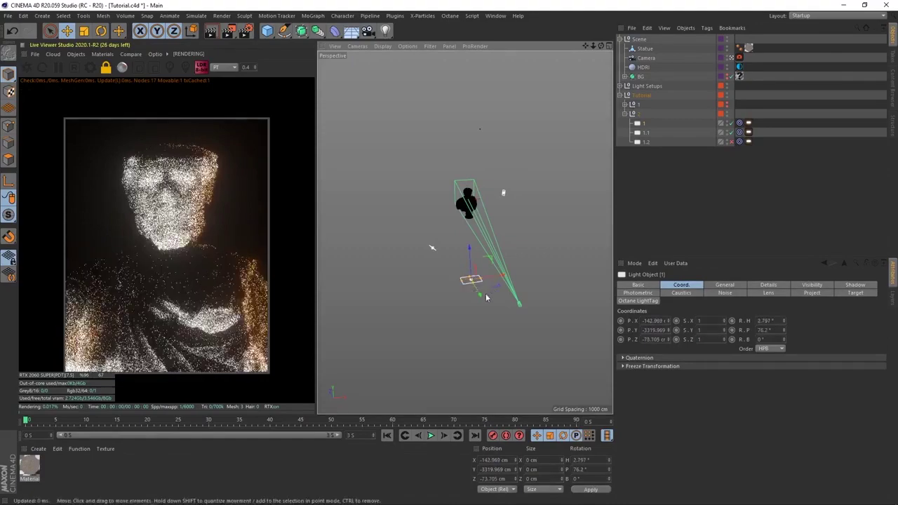
{"action": "left_click_drag", "start_coordinate": [476, 289], "coordinate": [479, 294]}
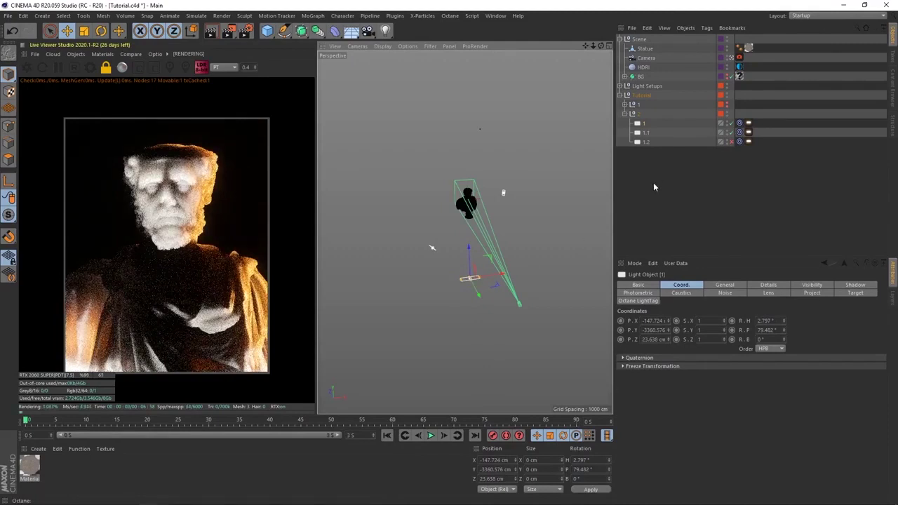
Move light 1.2 to the left side of the bust.
{"action": "left_click", "coordinate": [697, 214]}
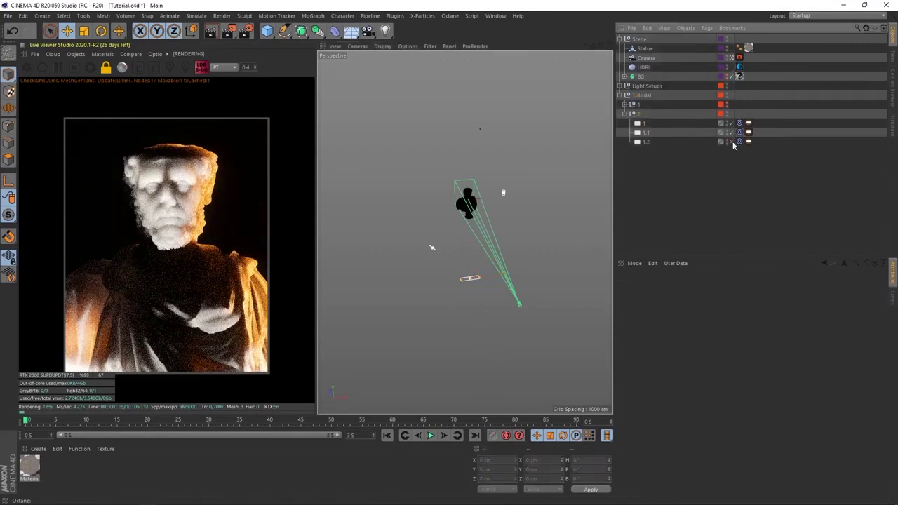
{"action": "left_click", "coordinate": [652, 141]}
{"action": "mouse_move", "coordinate": [429, 247]}
{"action": "left_mouse_down"}
{"action": "mouse_move", "coordinate": [404, 223]}
{"action": "mouse_move", "coordinate": [410, 235]}
{"action": "mouse_move", "coordinate": [418, 211]}
{"action": "left_mouse_up"}
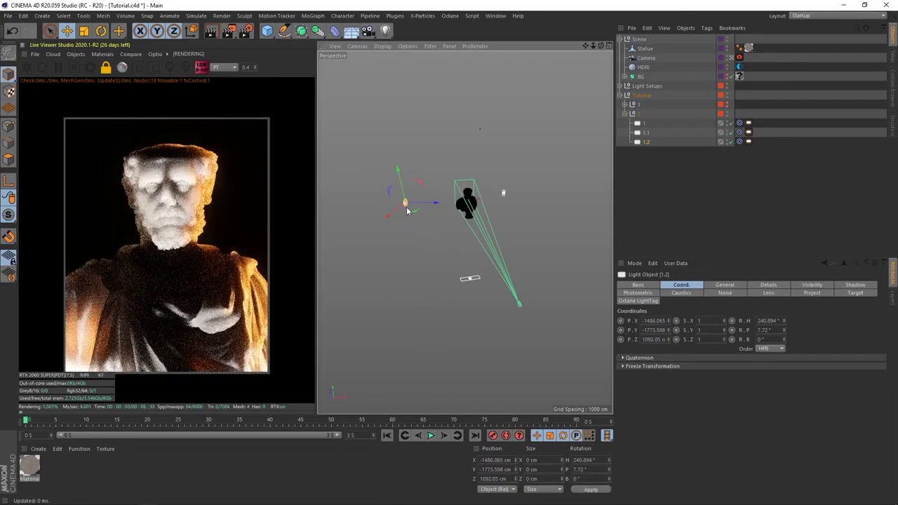
{"action": "left_click", "coordinate": [410, 215]}
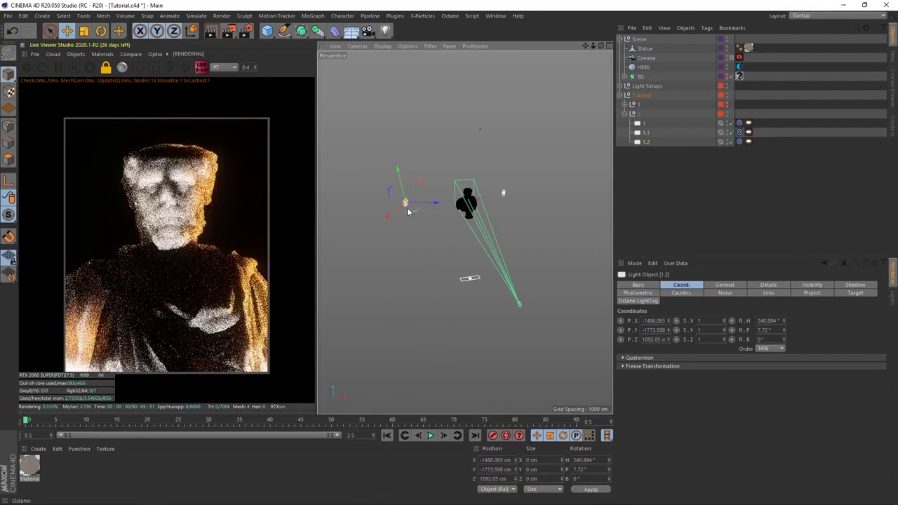
{"action": "left_click_drag", "start_coordinate": [410, 224], "coordinate": [405, 208]}
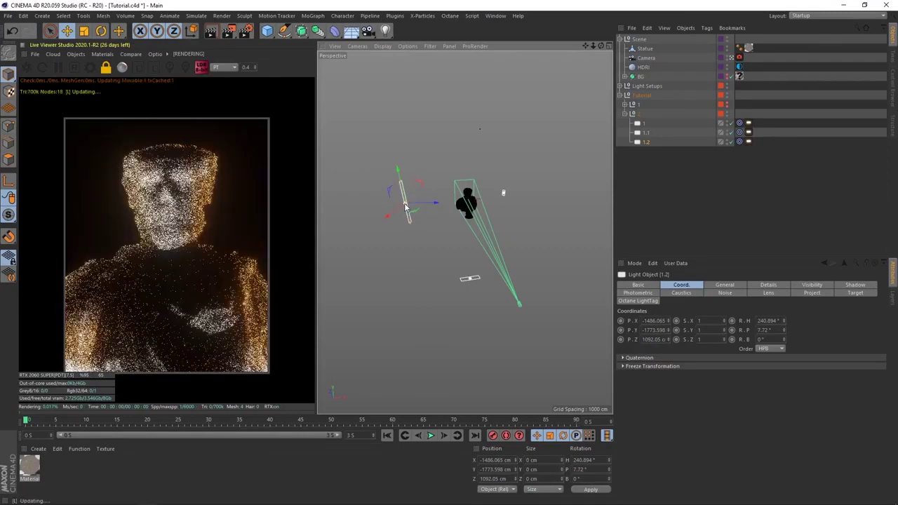
Raise light 1.2's colour temperature for a cooler fill and lower it beside the bust.
{"action": "left_click", "coordinate": [748, 142]}
{"action": "left_click_drag", "start_coordinate": [745, 314], "coordinate": [836, 322]}
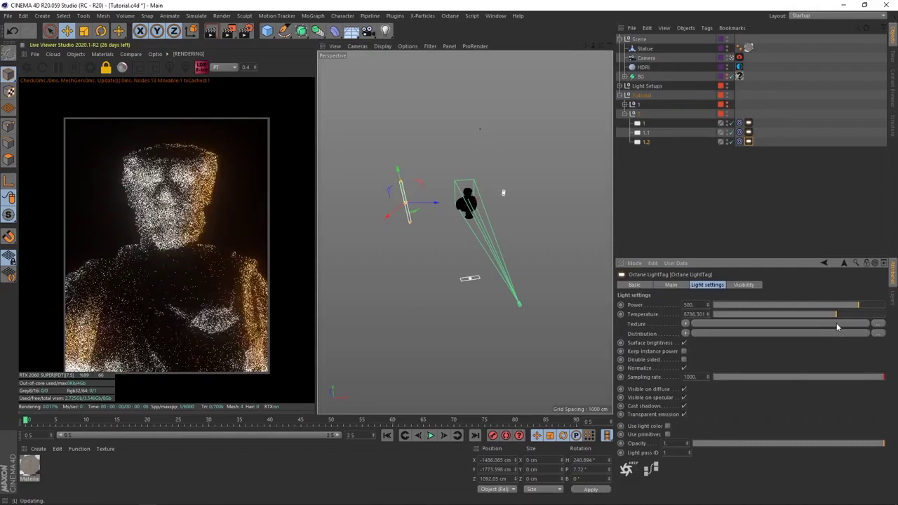
{"action": "left_click_drag", "start_coordinate": [404, 203], "coordinate": [405, 245]}
{"action": "left_click", "coordinate": [646, 213]}
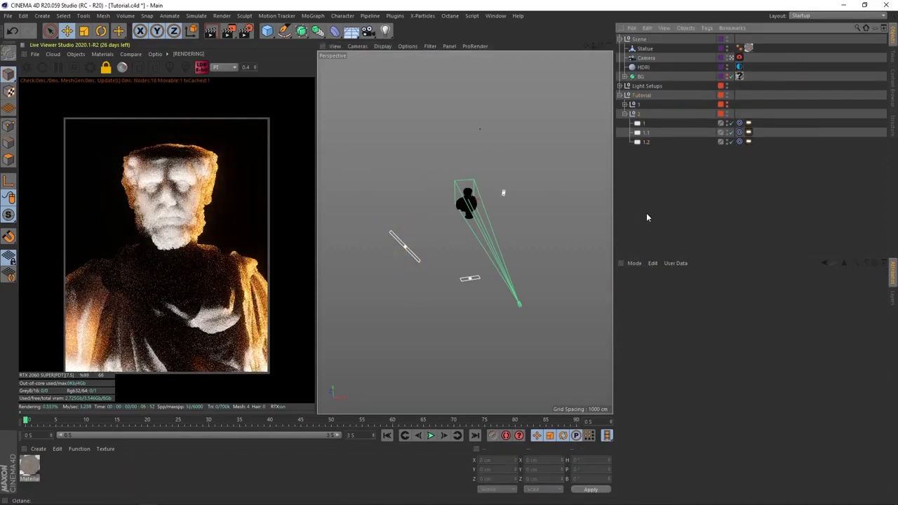
Check lights 1.1 and 1.2 by toggling them, then store the render as the A/B reference.
{"action": "left_click", "coordinate": [731, 132]}
{"action": "left_click", "coordinate": [731, 142]}
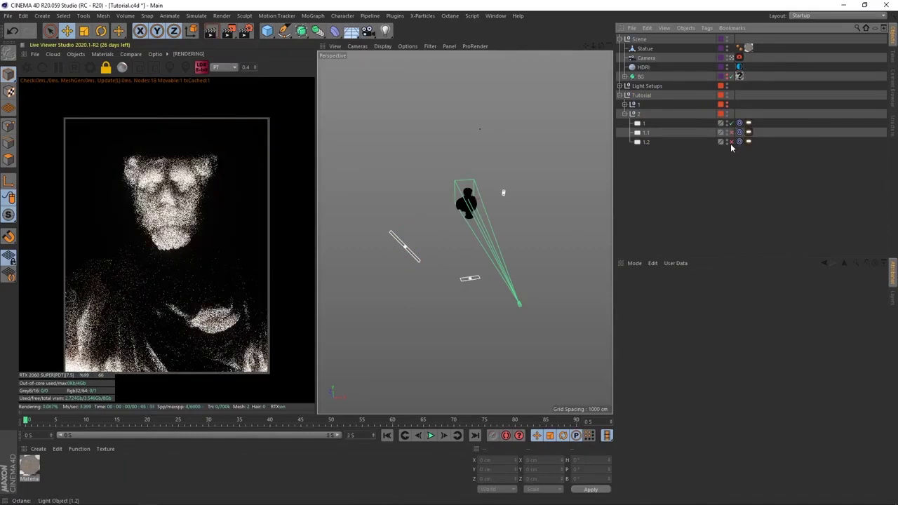
{"action": "left_click", "coordinate": [731, 132]}
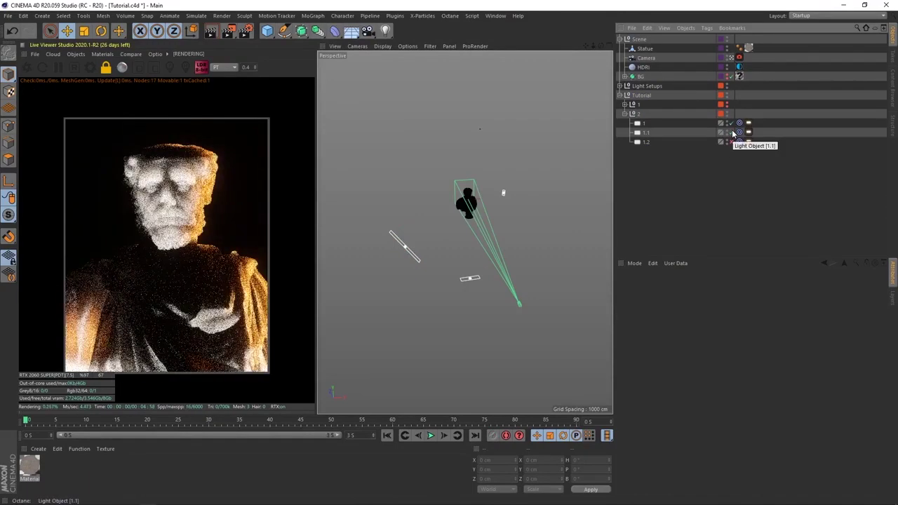
{"action": "left_click", "coordinate": [731, 141]}
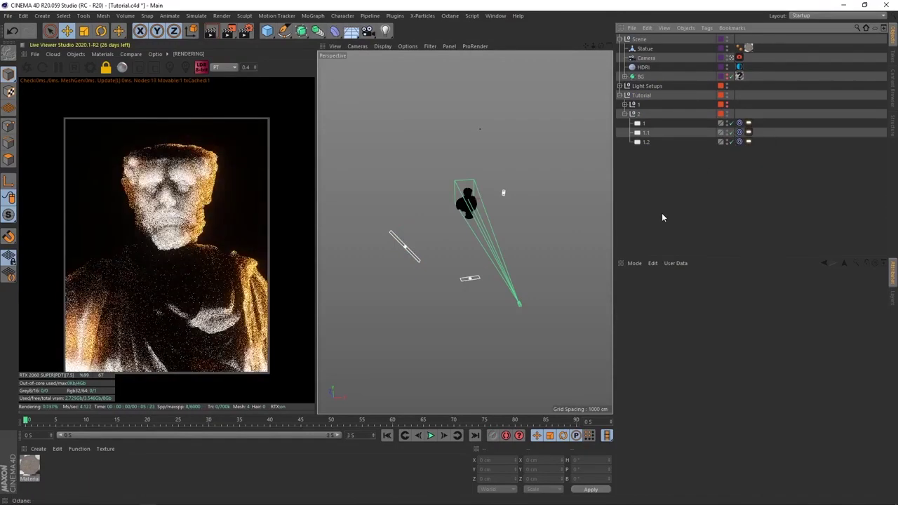
{"action": "left_click", "coordinate": [130, 54]}
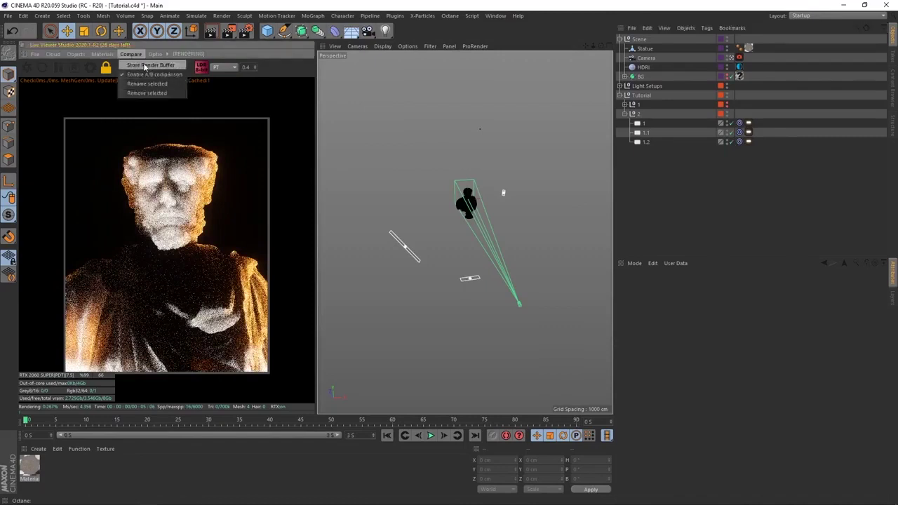
{"action": "left_click", "coordinate": [146, 66]}
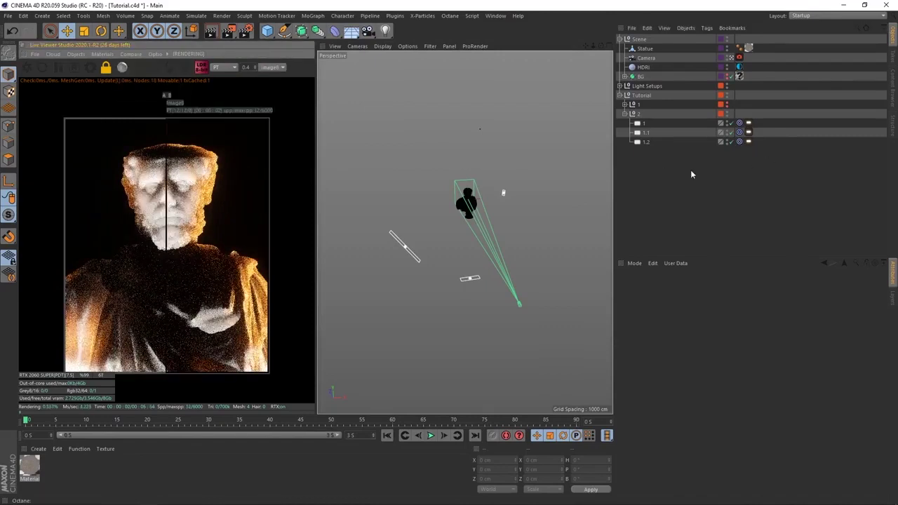
Disable the group 2 light setup and sweep the A/B split line across the image.
{"action": "left_click", "coordinate": [727, 113]}
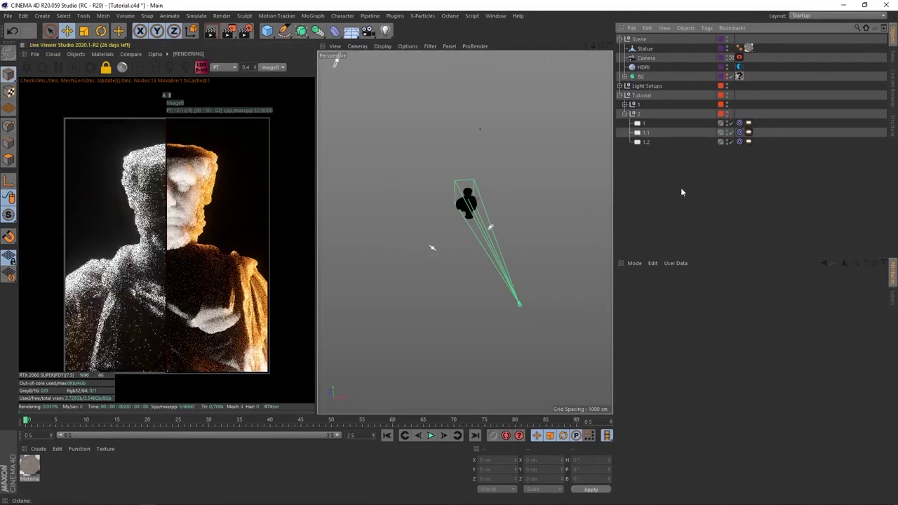
{"action": "left_click_drag", "start_coordinate": [167, 218], "coordinate": [308, 218]}
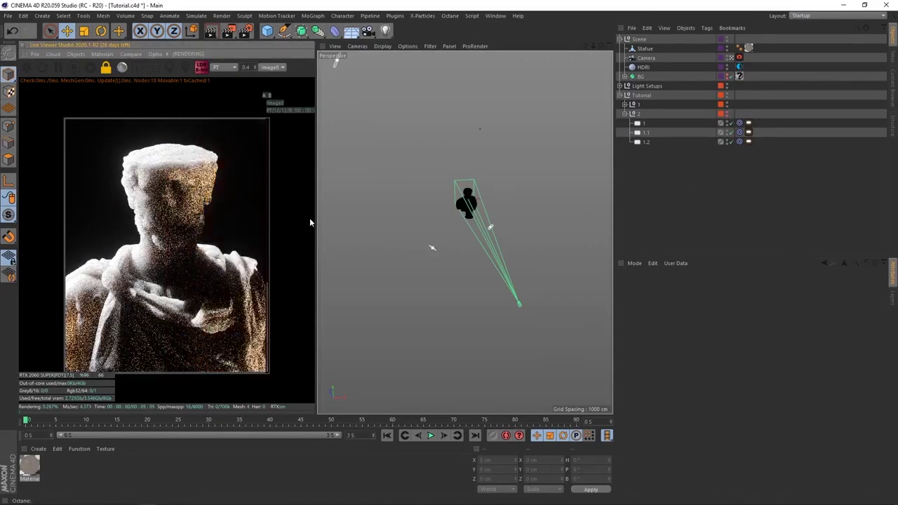
{"action": "mouse_move", "coordinate": [260, 201]}
{"action": "left_mouse_down"}
{"action": "mouse_move", "coordinate": [94, 213]}
{"action": "mouse_move", "coordinate": [70, 225]}
{"action": "left_mouse_up"}
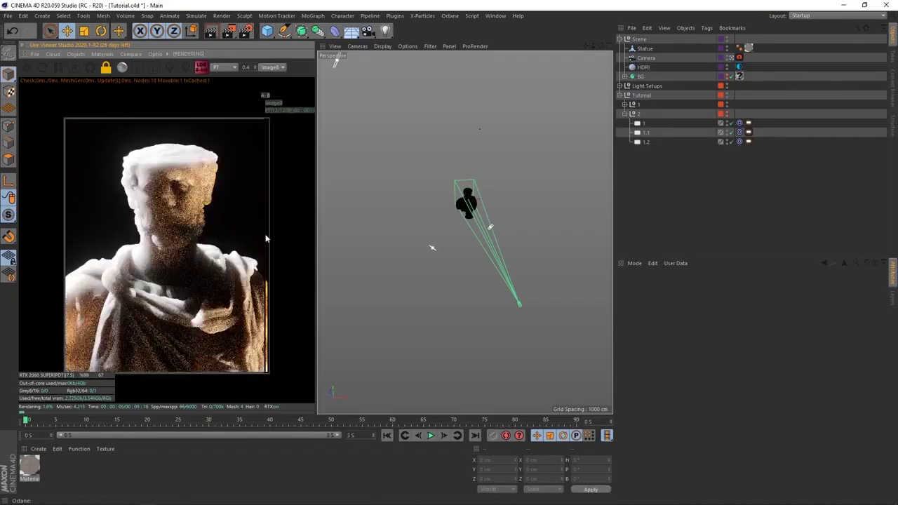